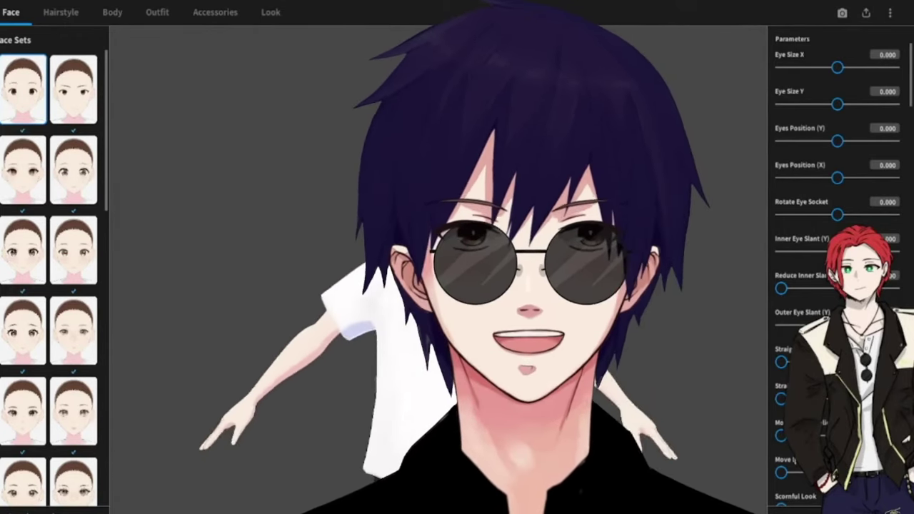
- Try several face set presets across the list and apply the first face in the third row from the end
{"action": "left_click", "coordinate": [74, 90]}
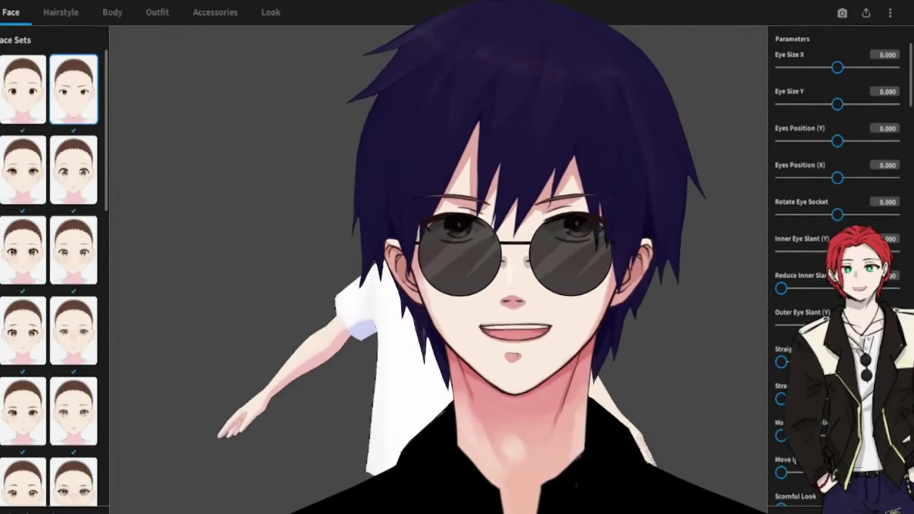
{"action": "left_click", "coordinate": [24, 175]}
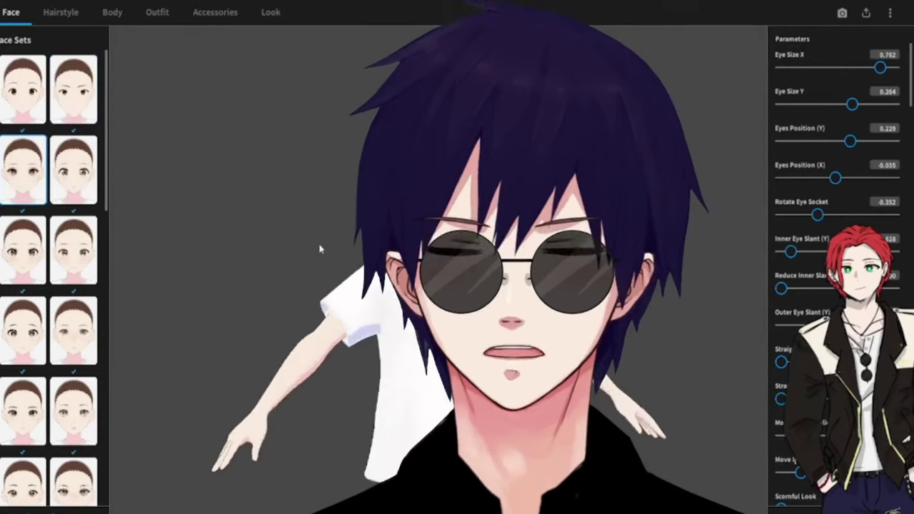
{"action": "left_click", "coordinate": [98, 180]}
{"action": "left_click_drag", "start_coordinate": [106, 194], "coordinate": [100, 235]}
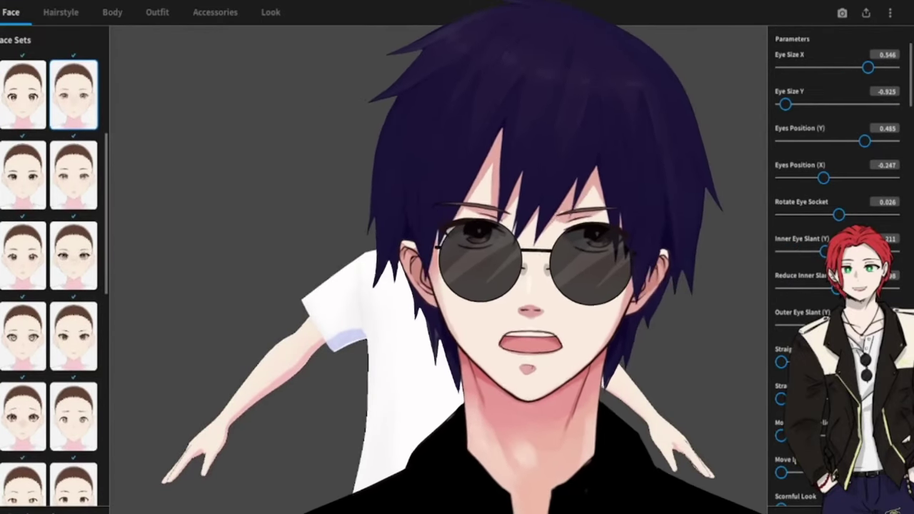
{"action": "left_click_drag", "start_coordinate": [109, 172], "coordinate": [107, 392]}
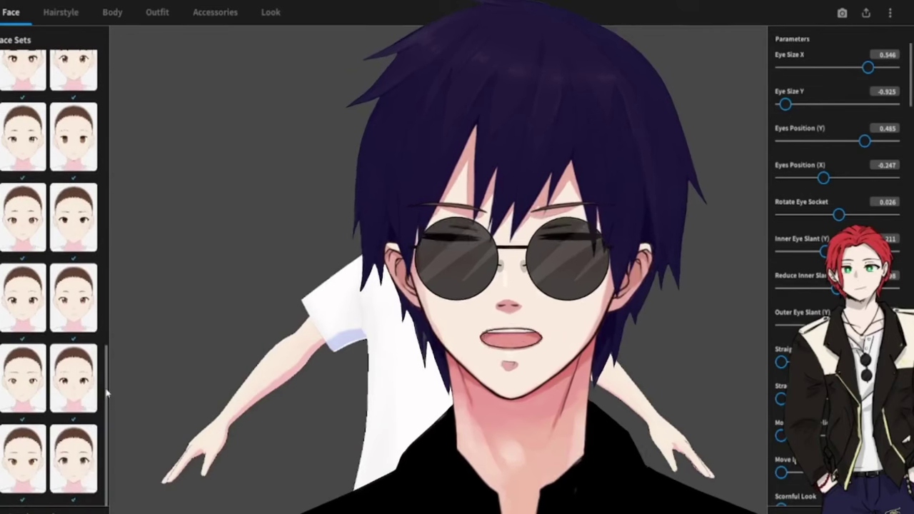
{"action": "left_click", "coordinate": [80, 304]}
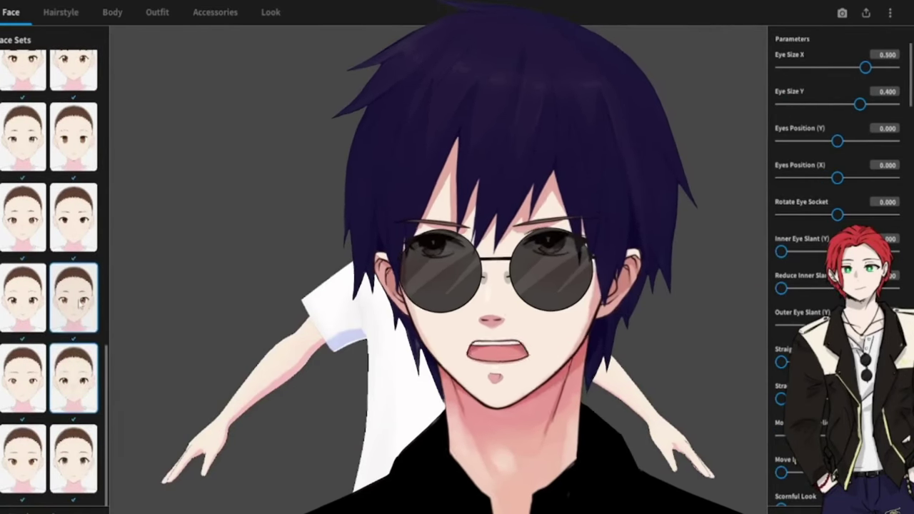
{"action": "left_click", "coordinate": [24, 296]}
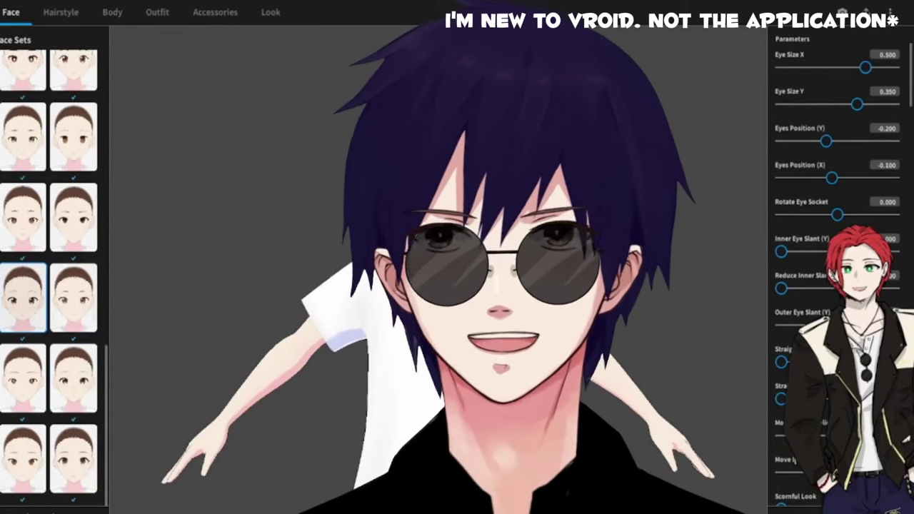
- Switch to the eye sets and try the presets from the slit-pupil eyes through the ringed-iris eyes
{"action": "left_click", "coordinate": [1, 65]}
{"action": "left_click", "coordinate": [29, 77]}
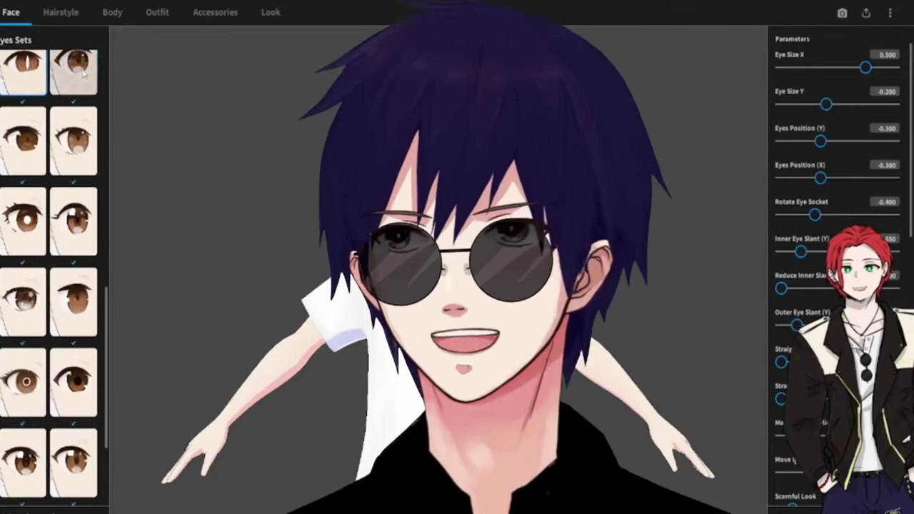
{"action": "left_click", "coordinate": [83, 74]}
{"action": "left_click", "coordinate": [30, 152]}
{"action": "left_click", "coordinate": [74, 151]}
{"action": "left_click", "coordinate": [28, 226]}
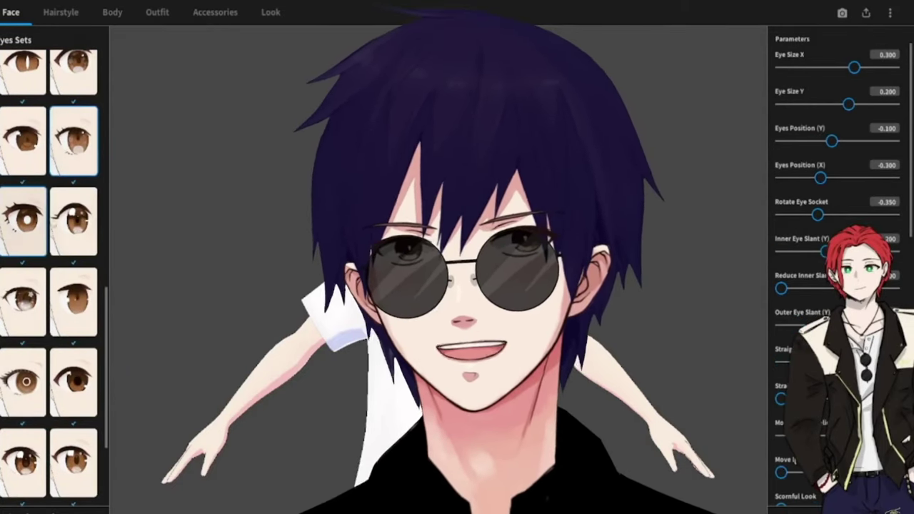
{"action": "left_click", "coordinate": [77, 222]}
{"action": "left_click", "coordinate": [77, 303]}
{"action": "left_click", "coordinate": [29, 303]}
{"action": "left_click", "coordinate": [28, 383]}
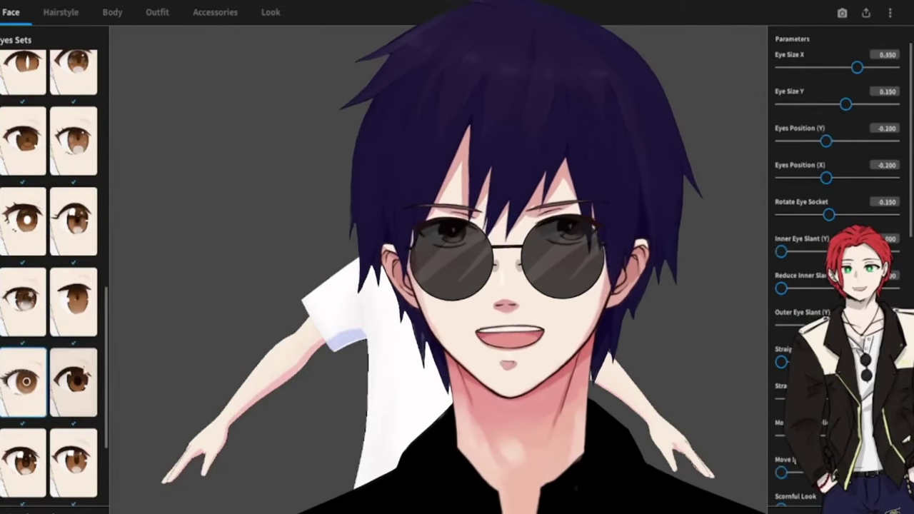
- Try the eye set presets in the last rows of the list
{"action": "scroll", "coordinate": [43, 321], "scroll_direction": "down", "scroll_amount": 3}
{"action": "left_click", "coordinate": [23, 343]}
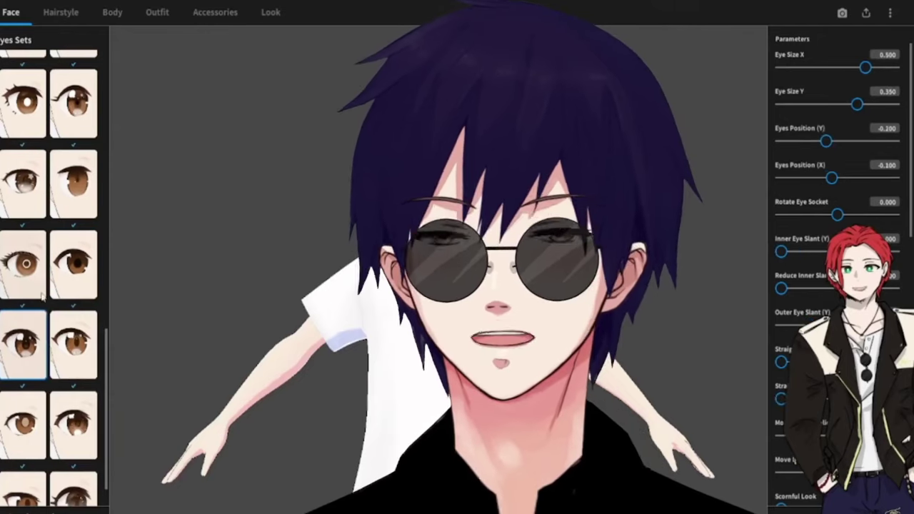
{"action": "scroll", "coordinate": [41, 307], "scroll_direction": "down", "scroll_amount": 1}
{"action": "left_click", "coordinate": [24, 378]}
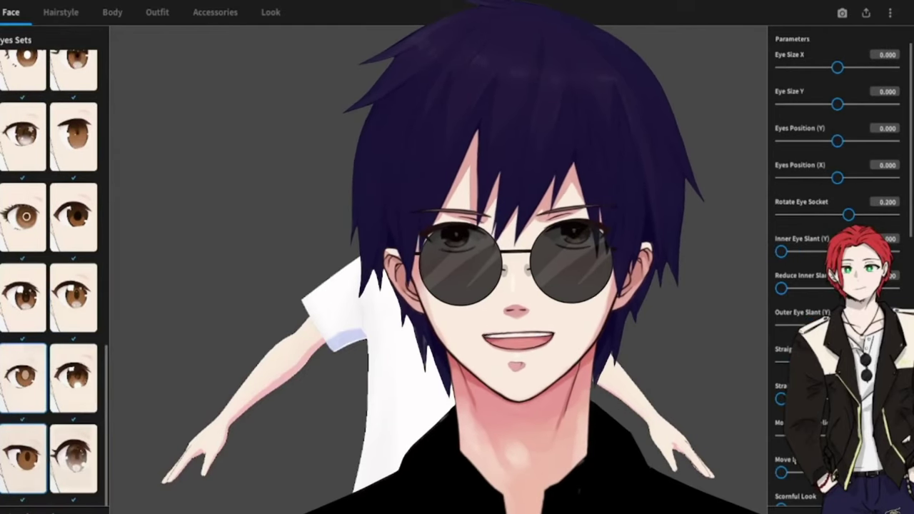
{"action": "left_click", "coordinate": [28, 461]}
- Return to the beginning of the eye sets and try presets from the upper rows on the face
{"action": "left_click_drag", "start_coordinate": [108, 425], "coordinate": [108, 104]}
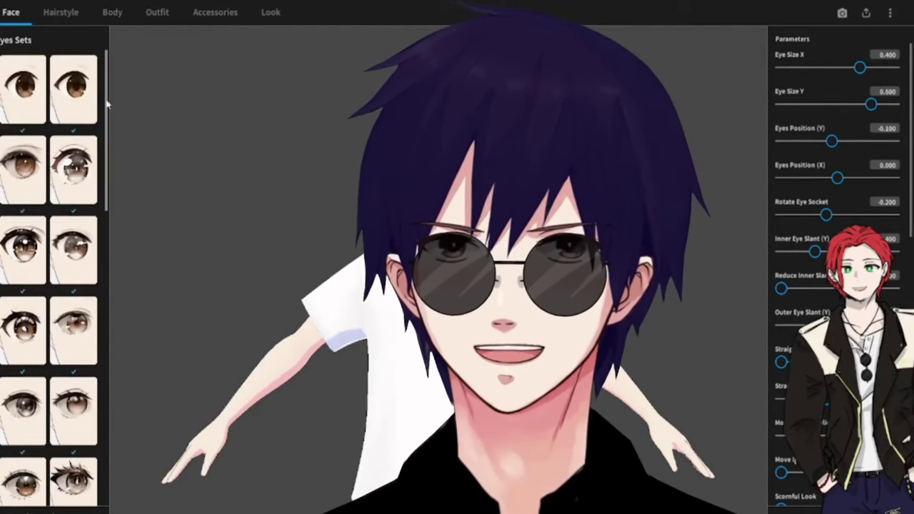
{"action": "left_click", "coordinate": [14, 84]}
{"action": "left_click", "coordinate": [75, 87]}
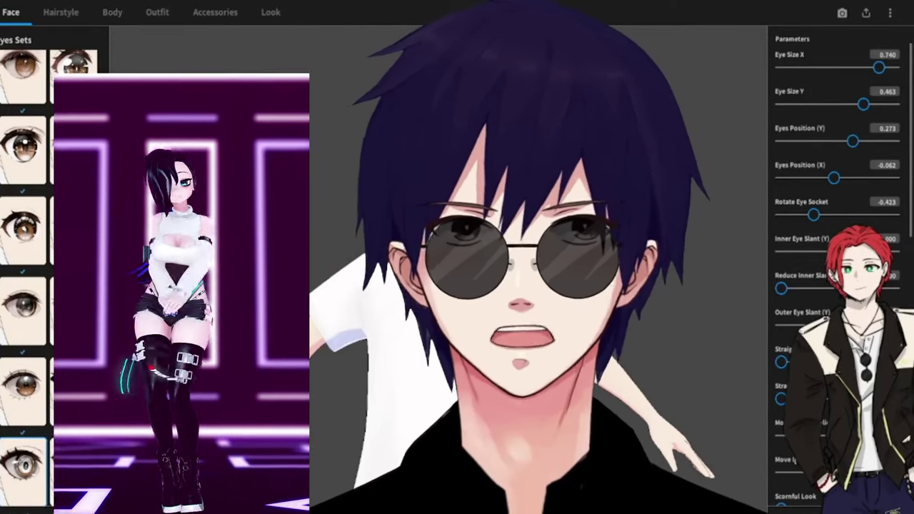
{"action": "left_click", "coordinate": [25, 230]}
{"action": "left_click", "coordinate": [72, 230]}
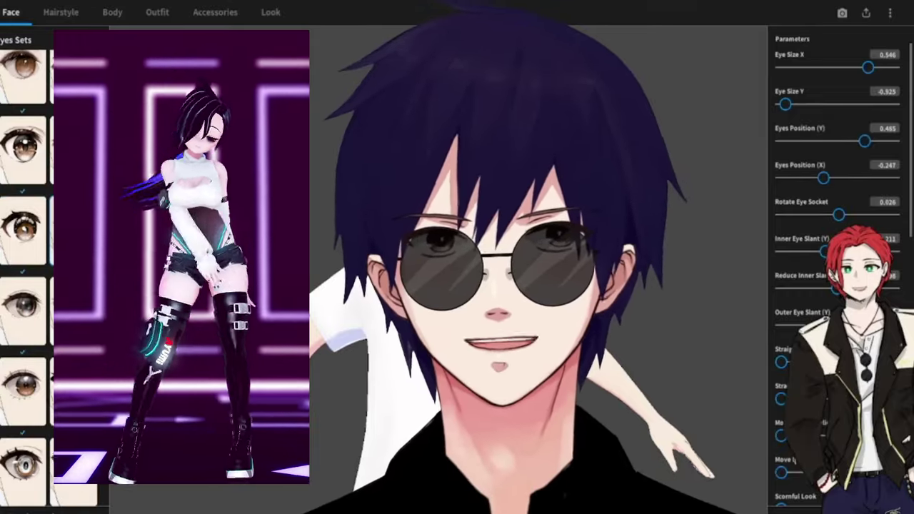
- Try the eye set with the white round pupil and the one with the spiral iris
{"action": "scroll", "coordinate": [54, 264], "scroll_direction": "down", "scroll_amount": 8}
{"action": "left_click", "coordinate": [24, 326]}
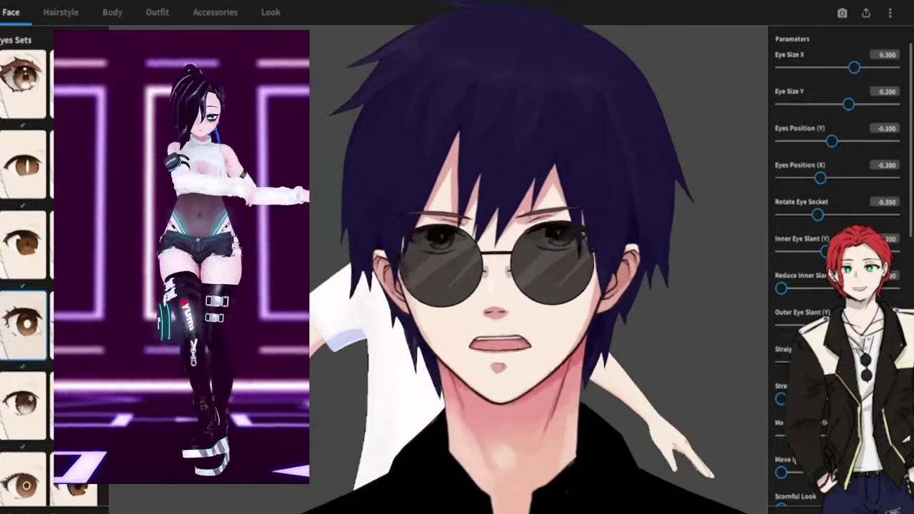
{"action": "scroll", "coordinate": [24, 326], "scroll_direction": "up", "scroll_amount": 1}
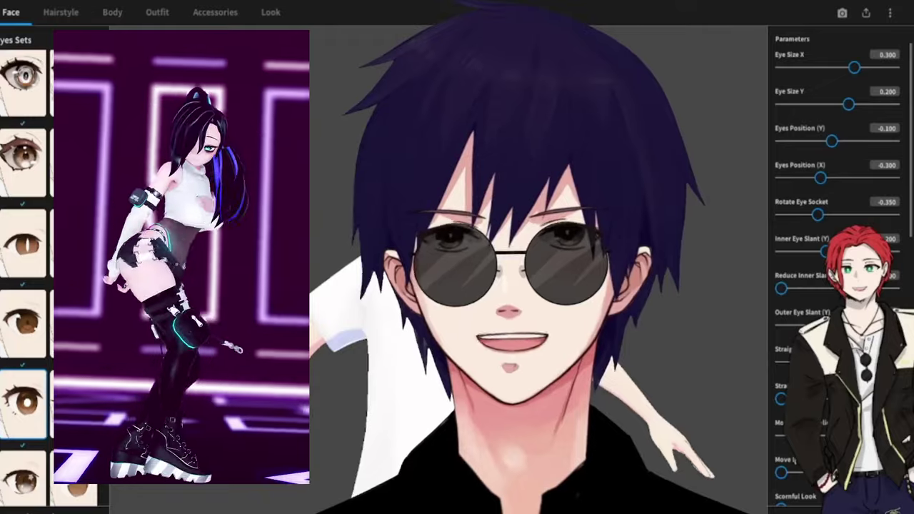
{"action": "scroll", "coordinate": [24, 325], "scroll_direction": "up", "scroll_amount": 1}
{"action": "left_click_drag", "start_coordinate": [106, 272], "coordinate": [106, 234]}
{"action": "left_click", "coordinate": [76, 203]}
{"action": "scroll", "coordinate": [77, 185], "scroll_direction": "up", "scroll_amount": 3}
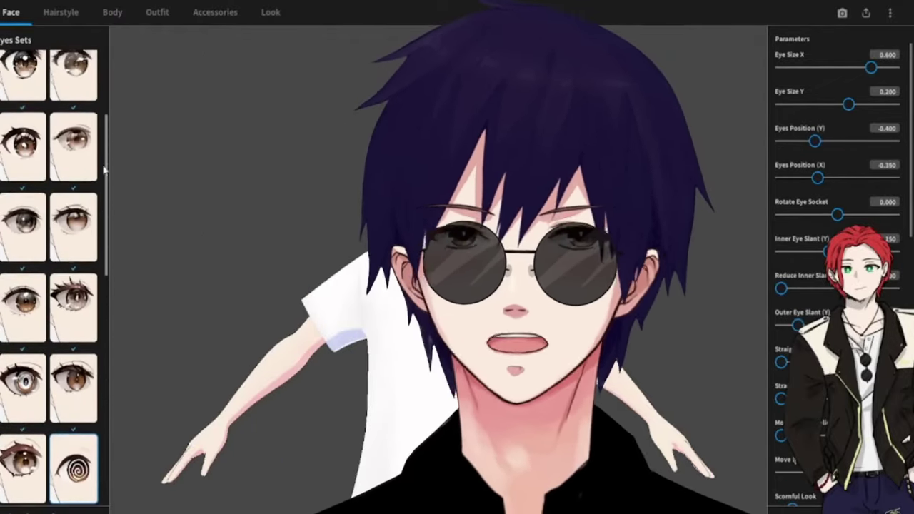
- Review the remaining eye sets and apply the brown-eyed preset directly below the slit-pupil one
{"action": "scroll", "coordinate": [104, 169], "scroll_direction": "up", "scroll_amount": 3}
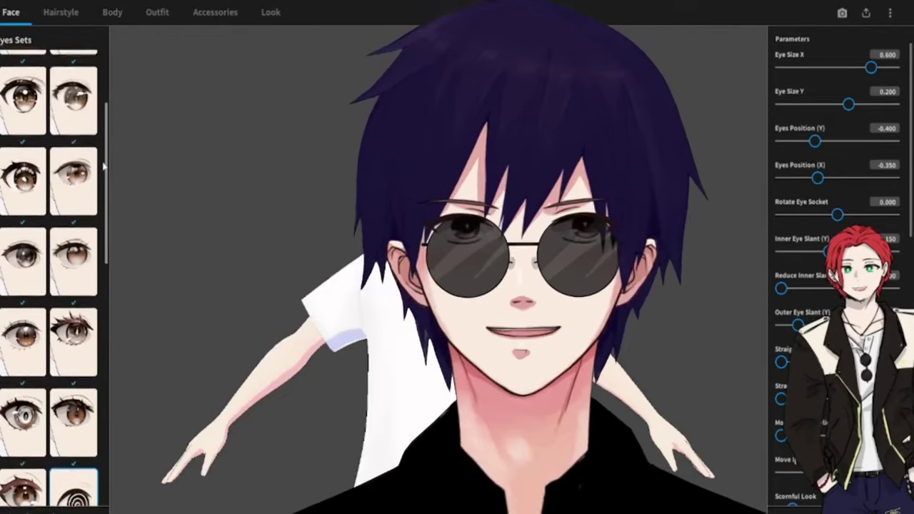
{"action": "scroll", "coordinate": [103, 121], "scroll_direction": "down", "scroll_amount": 5}
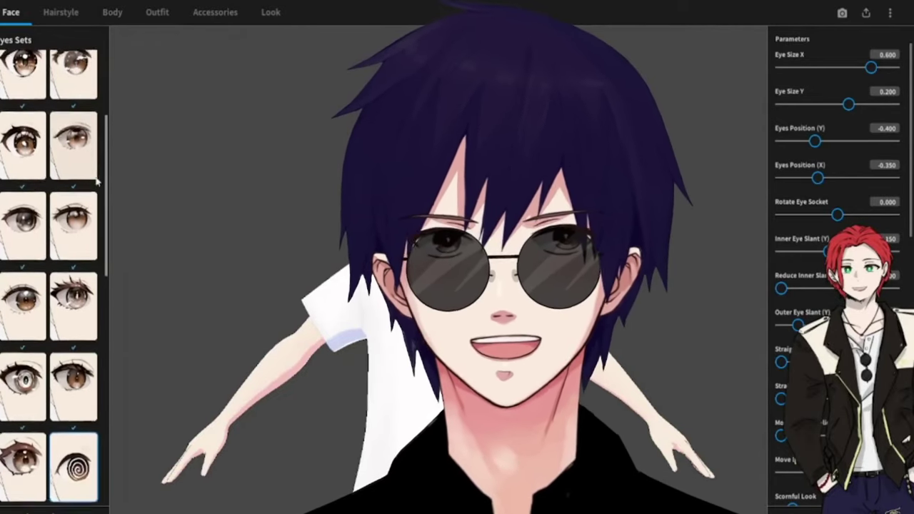
{"action": "scroll", "coordinate": [93, 266], "scroll_direction": "down", "scroll_amount": 3}
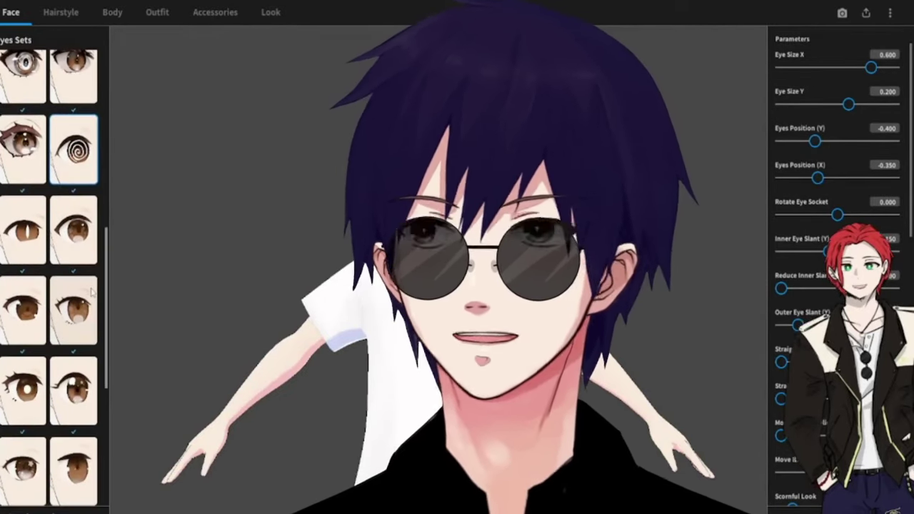
{"action": "scroll", "coordinate": [96, 250], "scroll_direction": "up", "scroll_amount": 1}
{"action": "scroll", "coordinate": [104, 247], "scroll_direction": "up", "scroll_amount": 2}
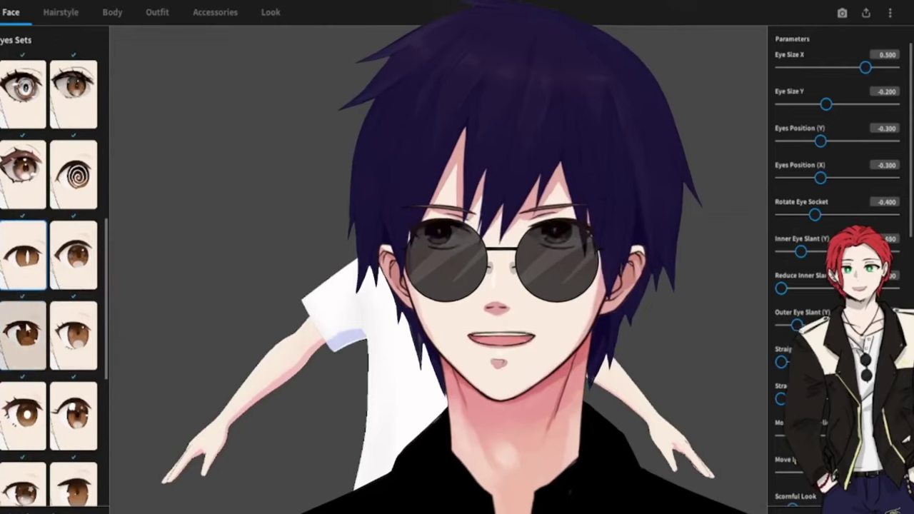
{"action": "left_click", "coordinate": [23, 336]}
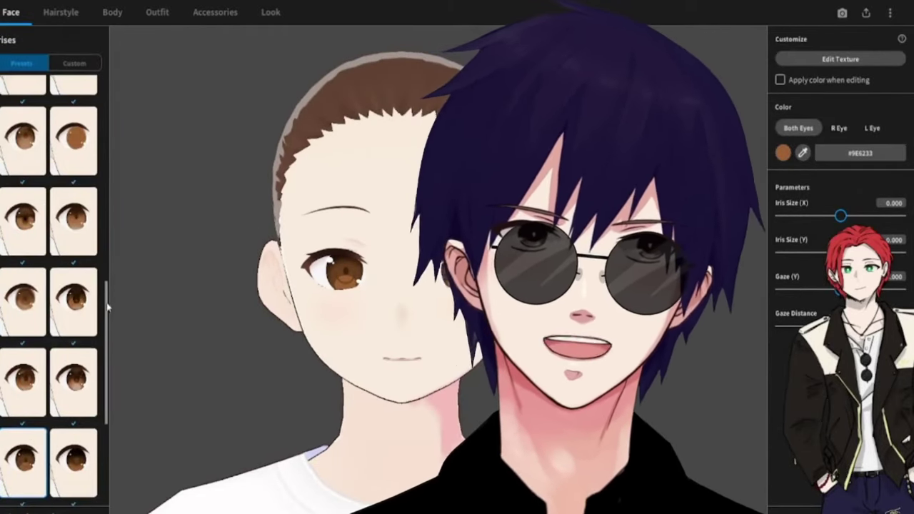
- Try the iris presets in the second and third rows on the character's eyes
{"action": "left_click_drag", "start_coordinate": [107, 307], "coordinate": [127, 105]}
{"action": "scroll", "coordinate": [100, 390], "scroll_direction": "down", "scroll_amount": 1}
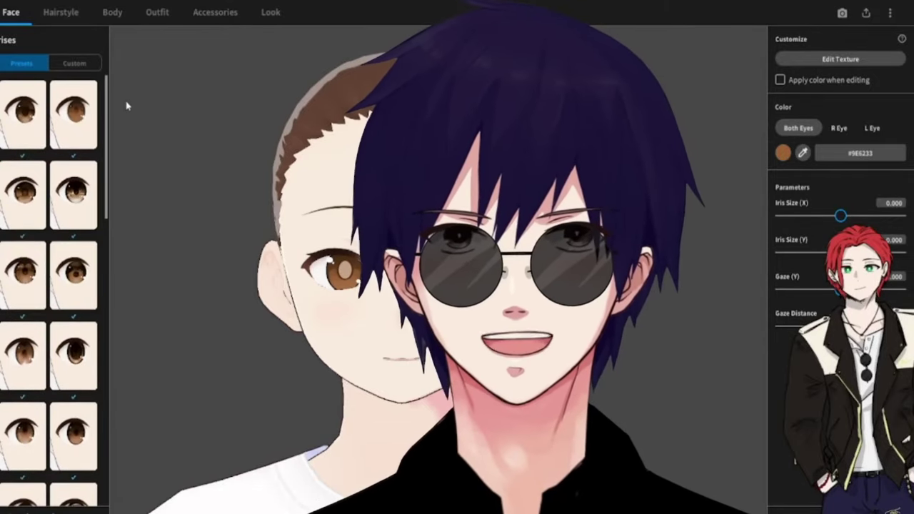
{"action": "left_click", "coordinate": [27, 270]}
{"action": "left_click", "coordinate": [77, 122]}
{"action": "left_click", "coordinate": [76, 191]}
{"action": "left_click", "coordinate": [27, 196]}
{"action": "left_click", "coordinate": [74, 275]}
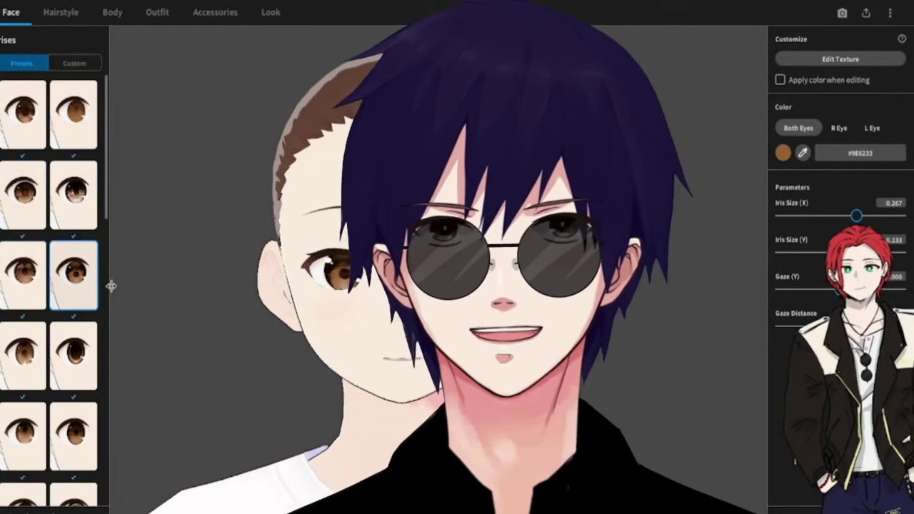
- Compare the iris presets near the end of the list and apply the one with the dark round pupil
{"action": "left_click_drag", "start_coordinate": [107, 216], "coordinate": [105, 504]}
{"action": "left_click_drag", "start_coordinate": [107, 463], "coordinate": [108, 452]}
{"action": "left_click", "coordinate": [32, 409]}
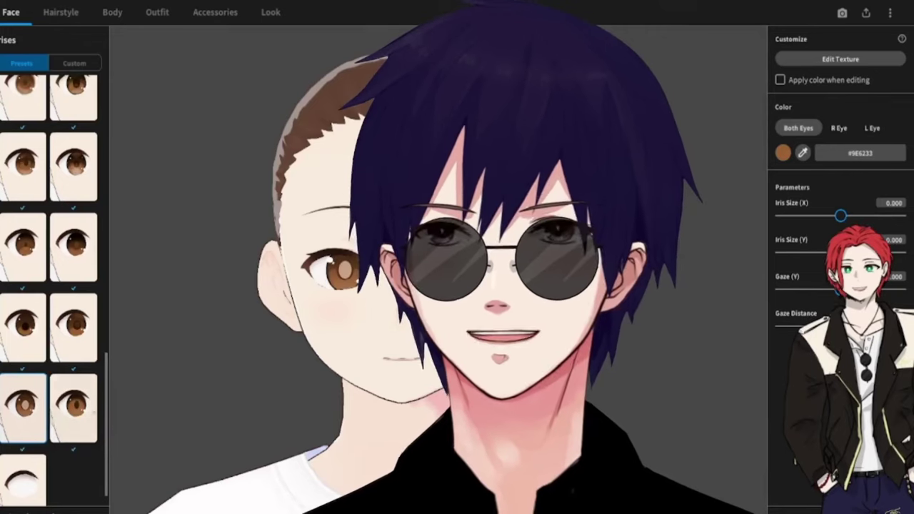
{"action": "left_click", "coordinate": [79, 415]}
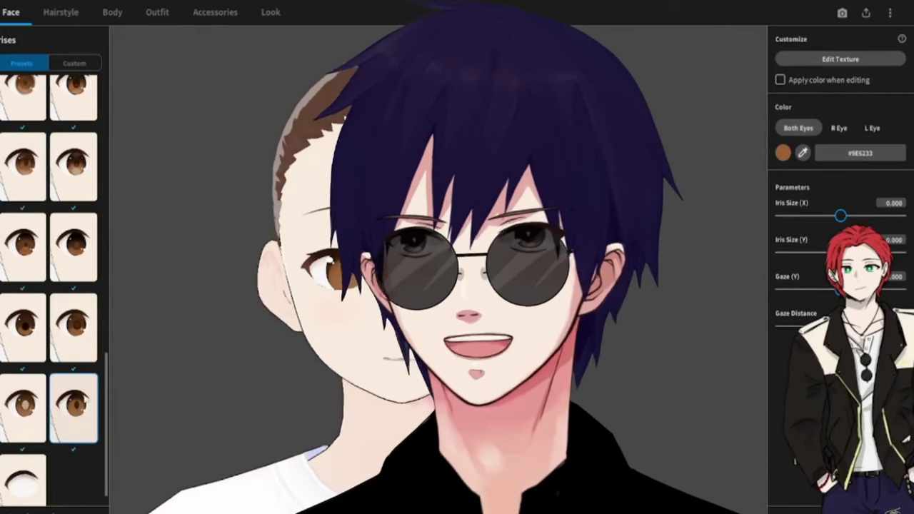
{"action": "left_click", "coordinate": [24, 325]}
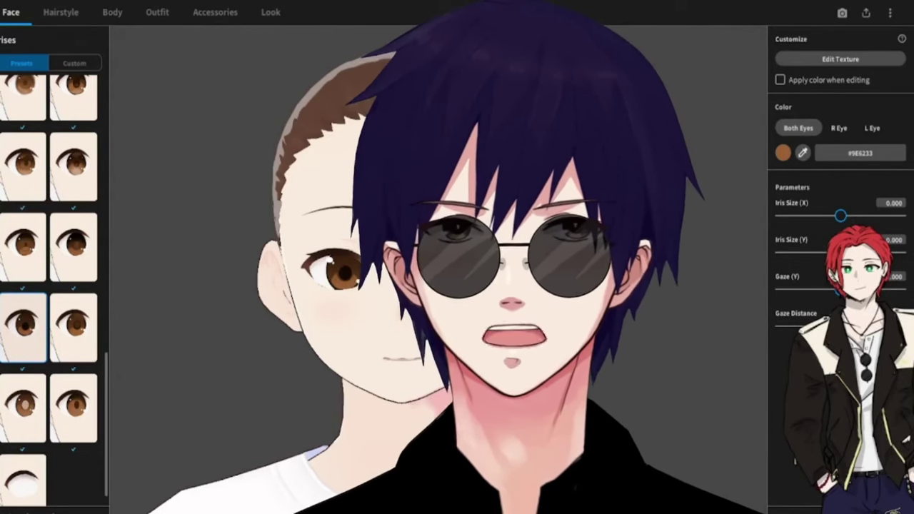
- Set the iris color of both eyes to green #1D8242
{"action": "left_click", "coordinate": [878, 152]}
{"action": "left_click_drag", "start_coordinate": [797, 128], "coordinate": [719, 126]}
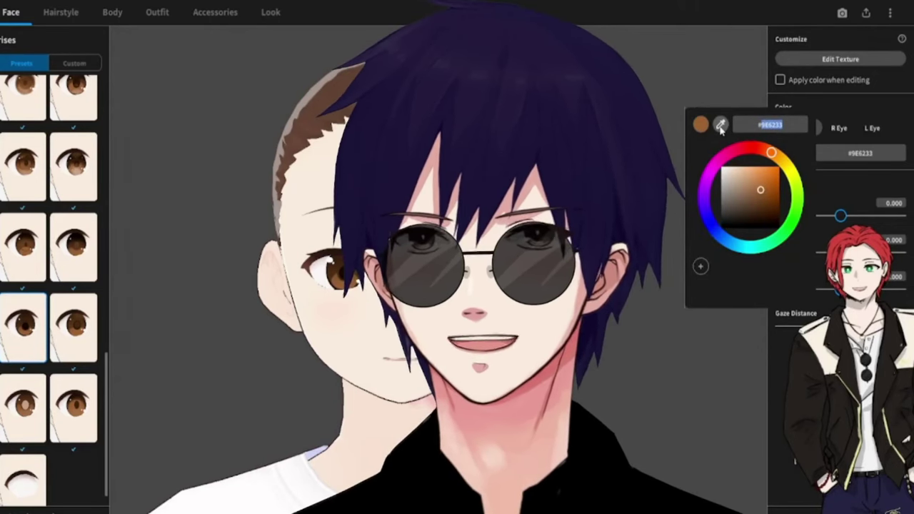
{"action": "type", "text": "#1d"}
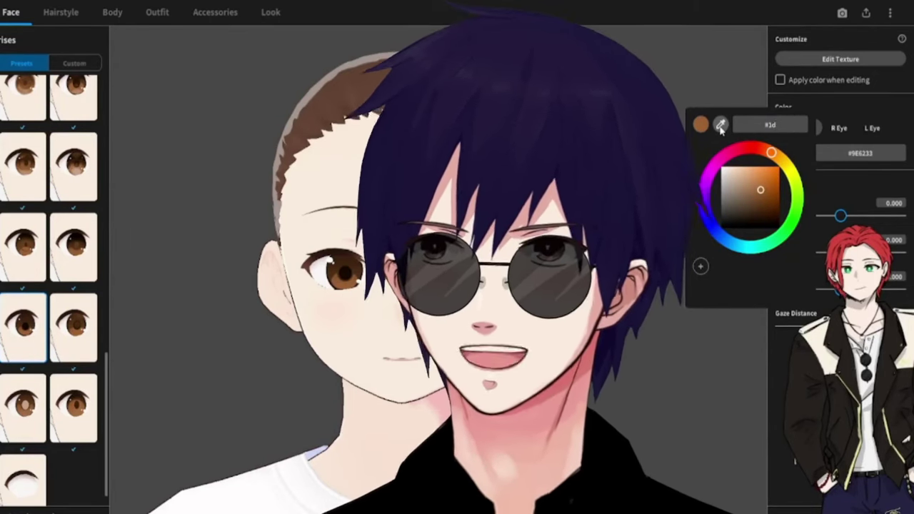
{"action": "type", "text": "8242"}
{"action": "key", "text": "Return"}
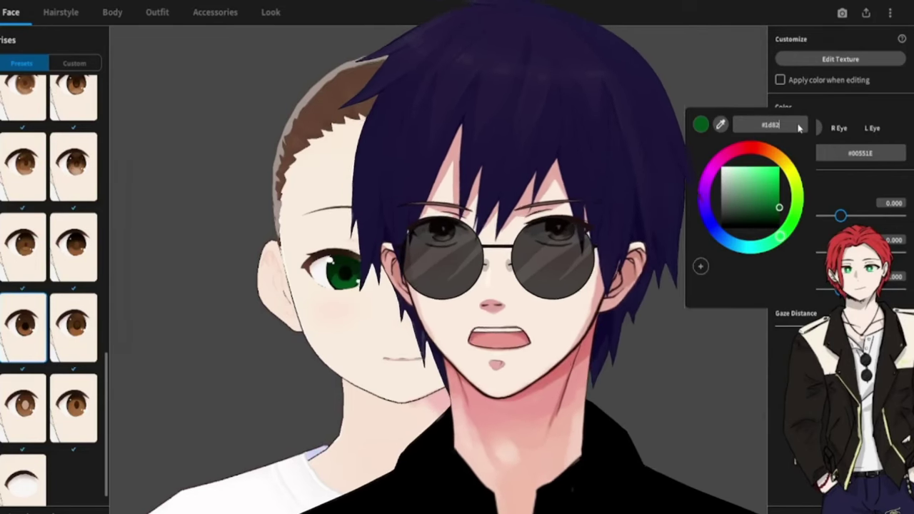
{"action": "left_click", "coordinate": [872, 129]}
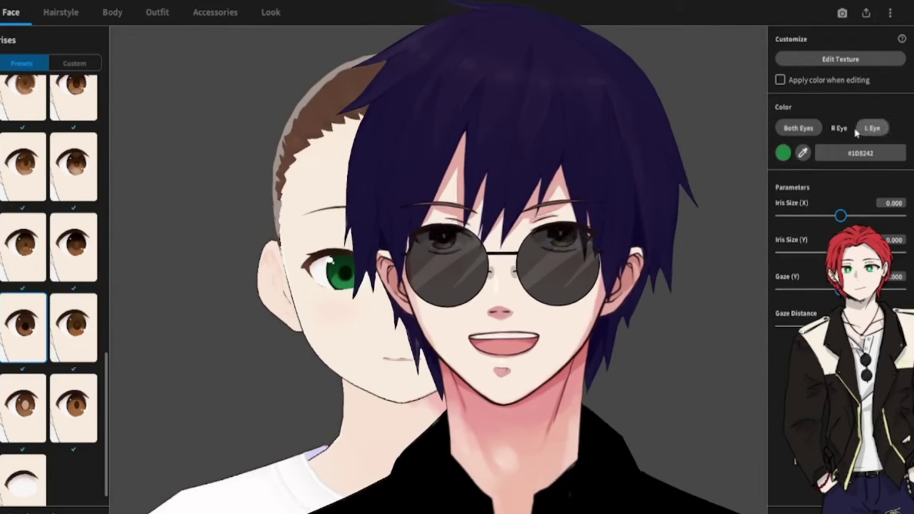
- Adjust the irises' vertical gaze, Gaze (Y), slightly around its default position
{"action": "left_click", "coordinate": [825, 289]}
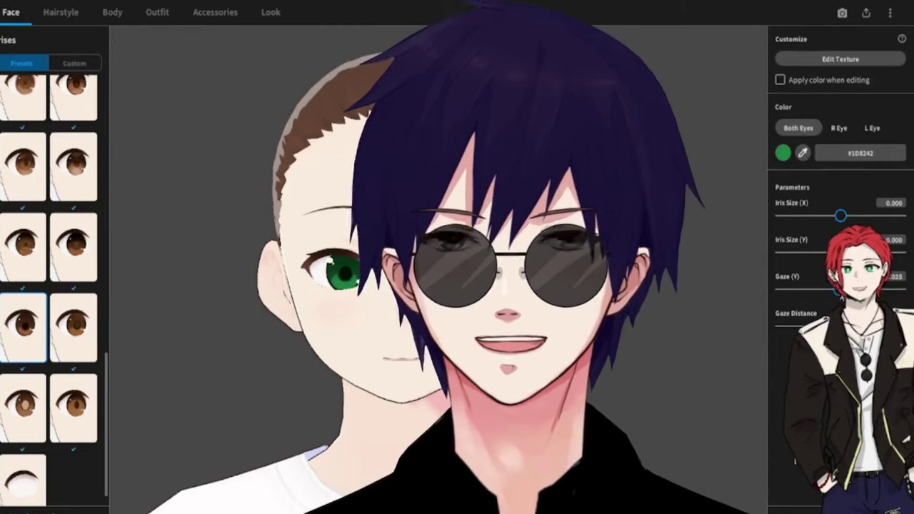
{"action": "left_click_drag", "start_coordinate": [839, 289], "coordinate": [841, 289]}
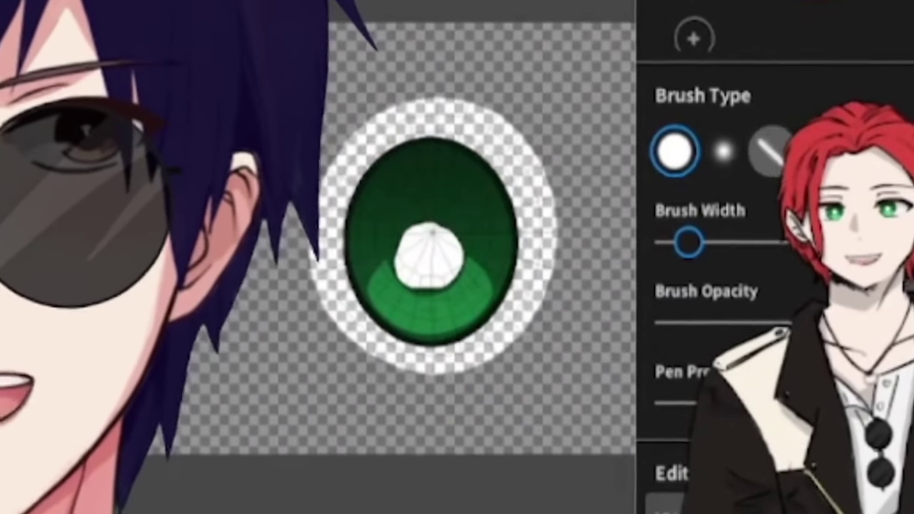
- Select the line brush type for painting the iris texture
{"action": "left_click", "coordinate": [762, 152]}
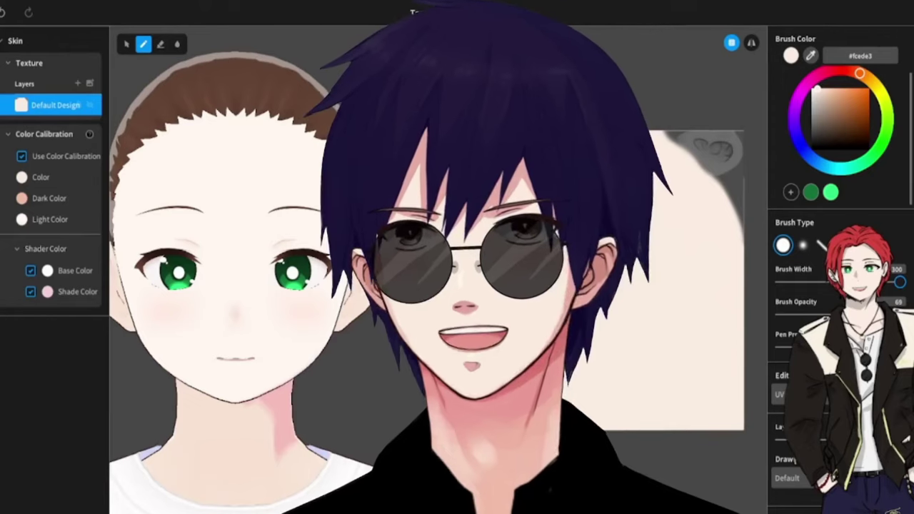
- Examine the skin texture and its ear area at different magnifications in the texture editor
{"action": "scroll", "coordinate": [643, 261], "scroll_direction": "up", "scroll_amount": 8}
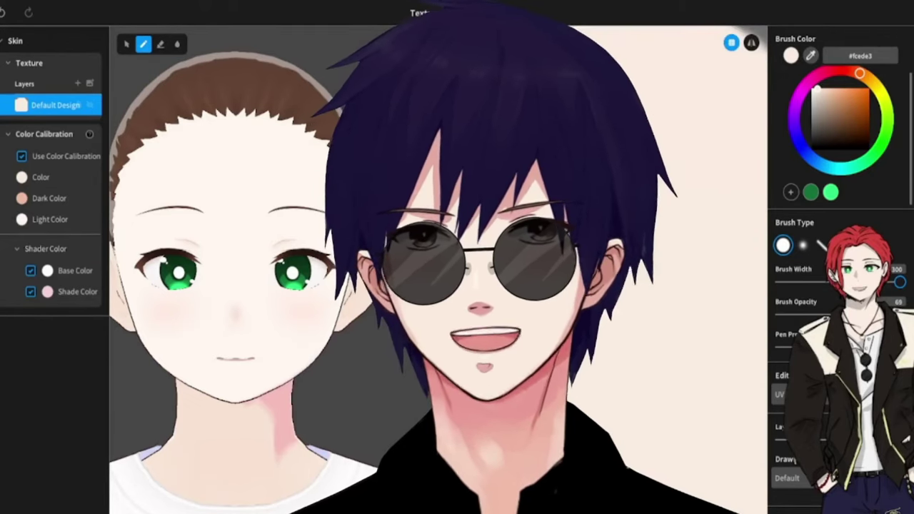
{"action": "scroll", "coordinate": [637, 230], "scroll_direction": "down", "scroll_amount": 4}
{"action": "scroll", "coordinate": [631, 195], "scroll_direction": "up", "scroll_amount": 2}
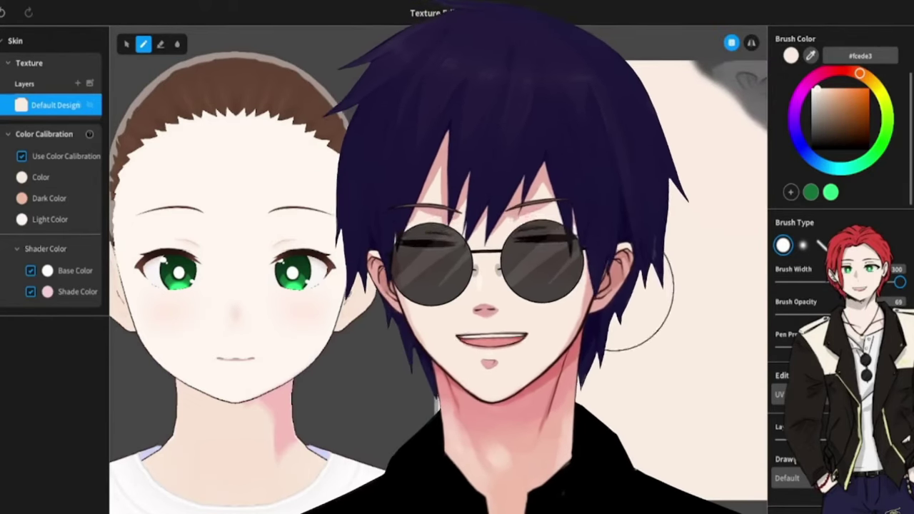
{"action": "scroll", "coordinate": [643, 252], "scroll_direction": "down", "scroll_amount": 6}
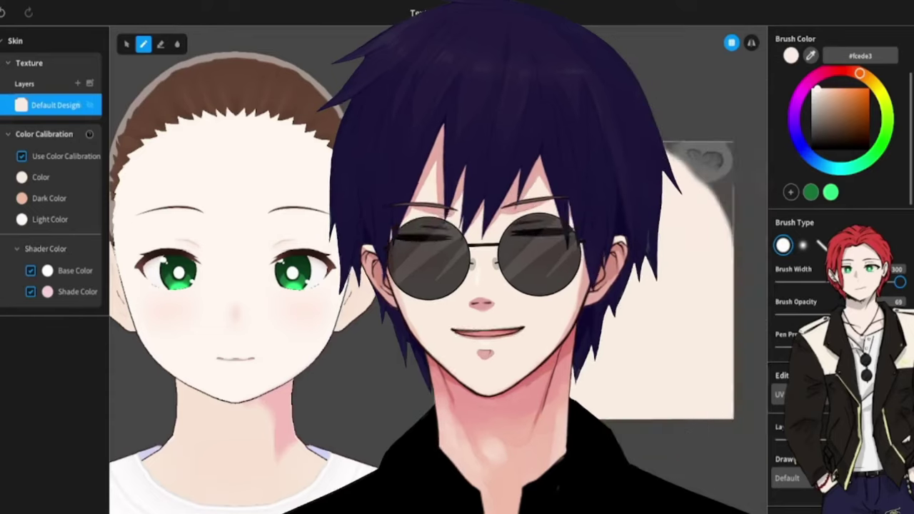
{"action": "scroll", "coordinate": [644, 251], "scroll_direction": "up", "scroll_amount": 3}
{"action": "scroll", "coordinate": [643, 251], "scroll_direction": "down", "scroll_amount": 2}
{"action": "scroll", "coordinate": [643, 252], "scroll_direction": "up", "scroll_amount": 4}
{"action": "scroll", "coordinate": [643, 252], "scroll_direction": "down", "scroll_amount": 1}
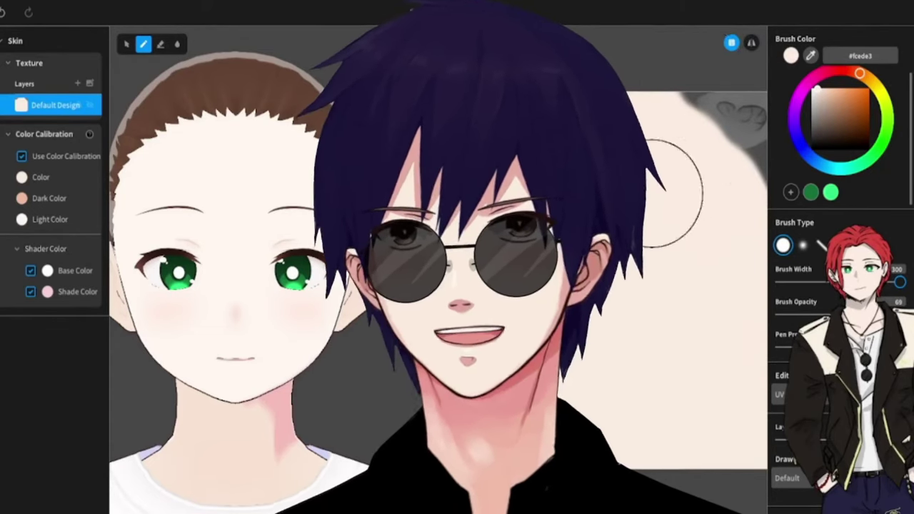
{"action": "left_click", "coordinate": [732, 43]}
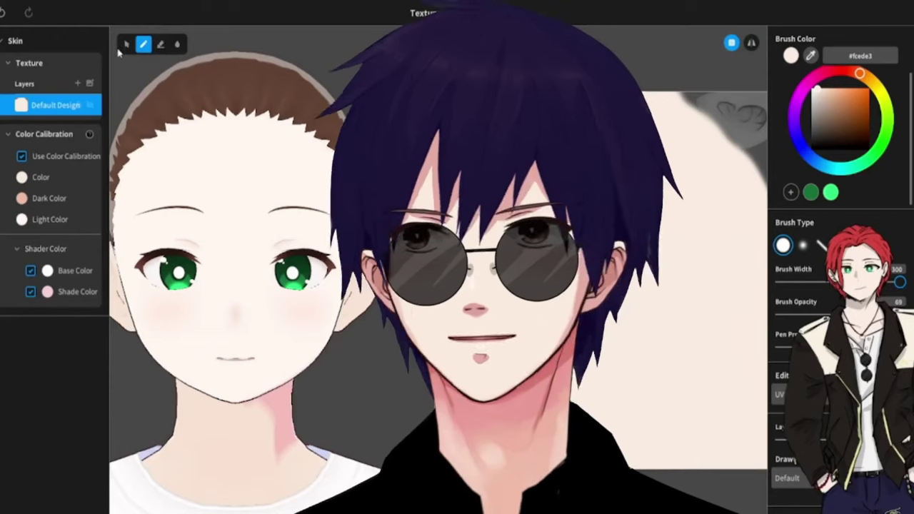
- Try out the eraser and brush tools on the face's skin texture
{"action": "left_click", "coordinate": [126, 44]}
{"action": "left_click", "coordinate": [144, 44]}
{"action": "left_click", "coordinate": [161, 44]}
{"action": "mouse_move", "coordinate": [214, 204]}
{"action": "left_mouse_down"}
{"action": "mouse_move", "coordinate": [182, 266]}
{"action": "mouse_move", "coordinate": [244, 279]}
{"action": "mouse_move", "coordinate": [175, 214]}
{"action": "left_mouse_up"}
{"action": "left_click", "coordinate": [144, 44]}
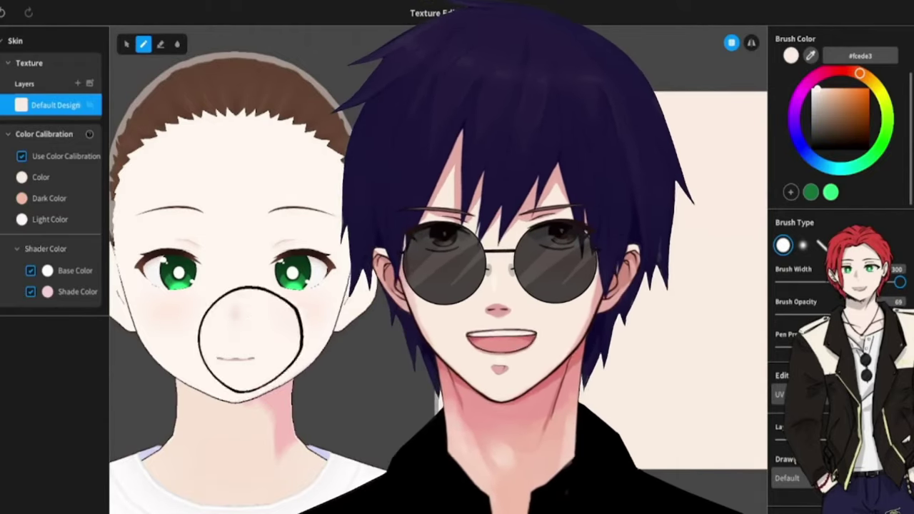
- Undo the trial strokes on the skin texture and dismiss the save prompt
{"action": "mouse_move", "coordinate": [255, 341]}
{"action": "right_mouse_down"}
{"action": "mouse_move", "coordinate": [123, 291]}
{"action": "mouse_move", "coordinate": [253, 337]}
{"action": "mouse_move", "coordinate": [148, 344]}
{"action": "mouse_move", "coordinate": [253, 338]}
{"action": "right_mouse_up"}
{"action": "left_click", "coordinate": [2, 14]}
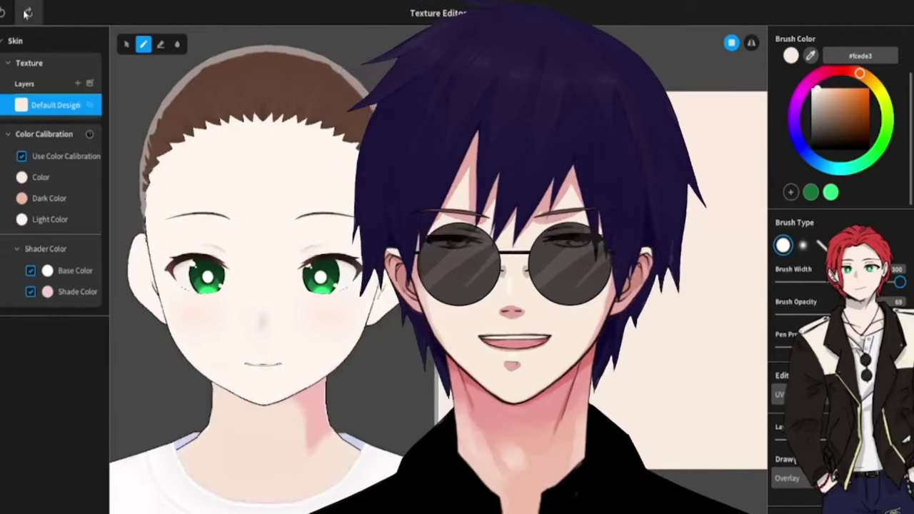
{"action": "left_click", "coordinate": [28, 13]}
{"action": "left_click", "coordinate": [0, 13]}
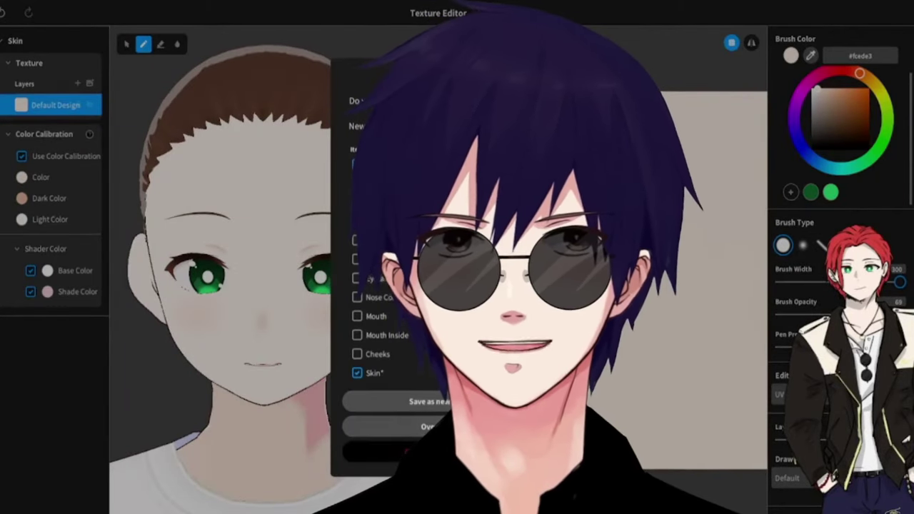
{"action": "key", "text": "Escape"}
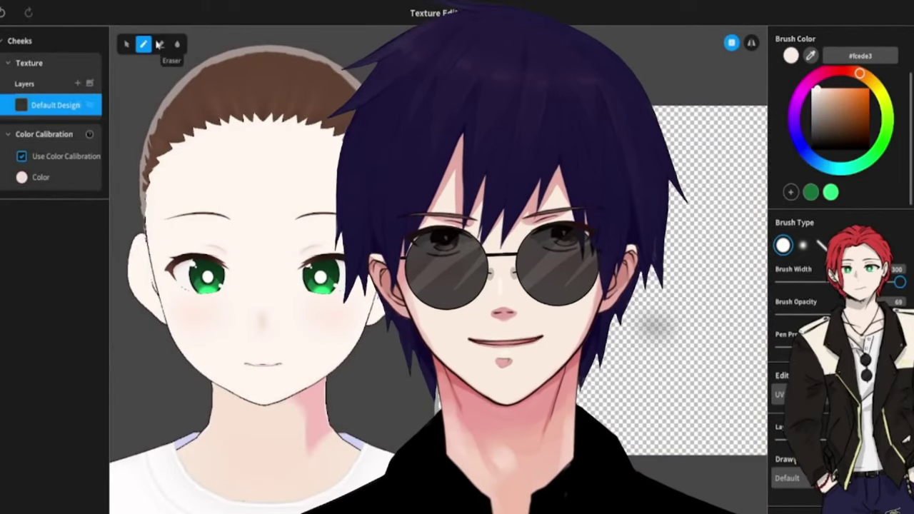
- Erase the blush from the cheeks texture and paint a red #d7463f streak on the eyeliner texture with the soft brush
{"action": "left_click", "coordinate": [162, 45]}
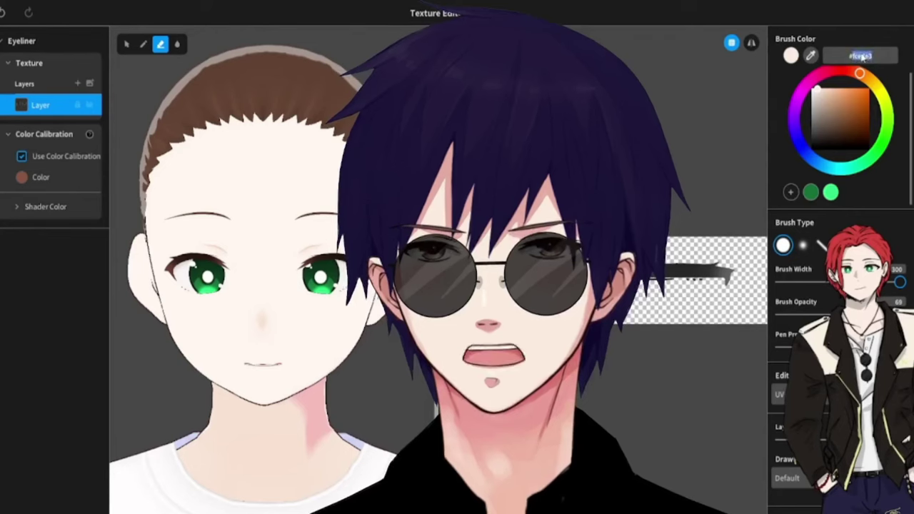
{"action": "type", "text": "#d7463f"}
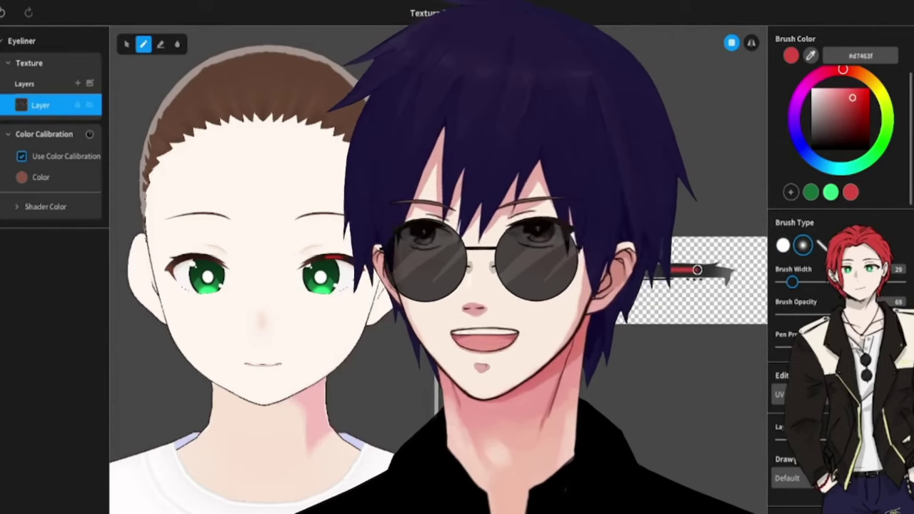
- Blend the red streak into the dark eyeliner texture with the blur tool
{"action": "left_click", "coordinate": [160, 43]}
{"action": "left_click", "coordinate": [178, 44]}
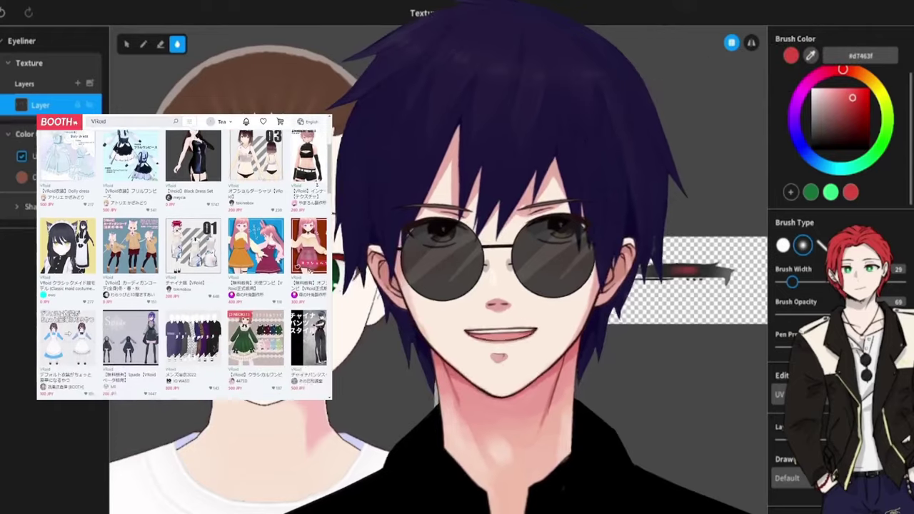
{"action": "left_click", "coordinate": [142, 43]}
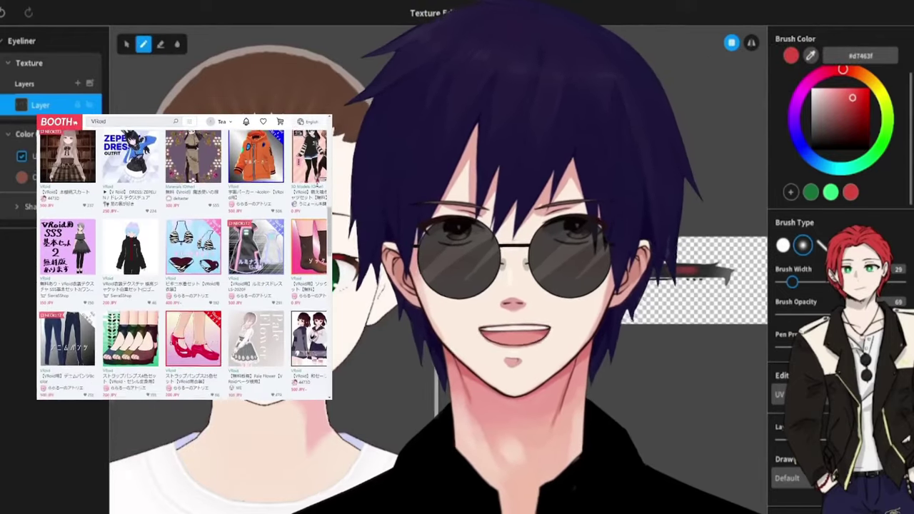
{"action": "left_click", "coordinate": [177, 44]}
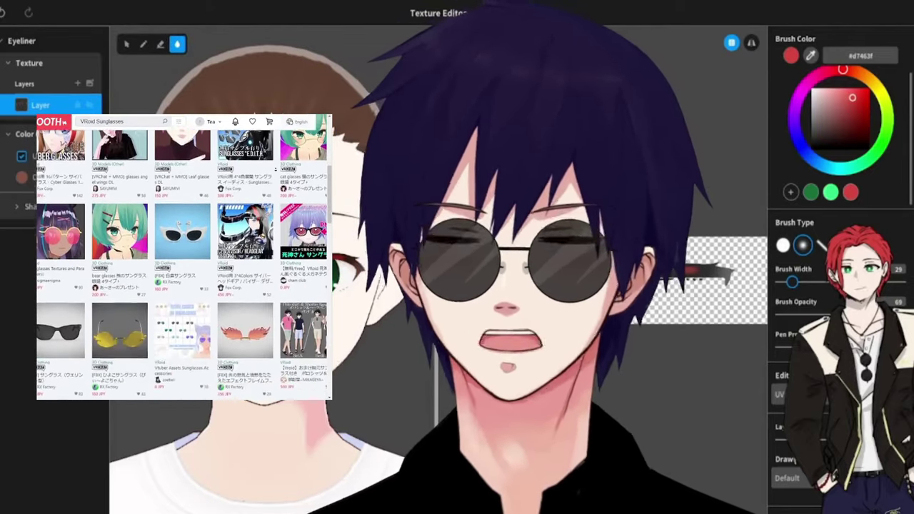
{"action": "left_click", "coordinate": [143, 43]}
{"action": "left_click", "coordinate": [177, 44]}
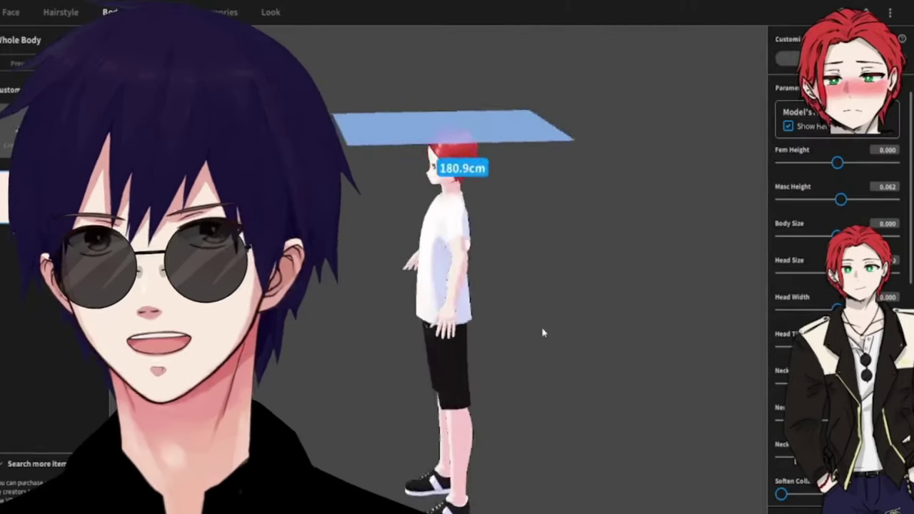
- Return to the face sets and apply the second preset of the first row to the character
{"action": "right_click_drag", "start_coordinate": [566, 330], "coordinate": [594, 328]}
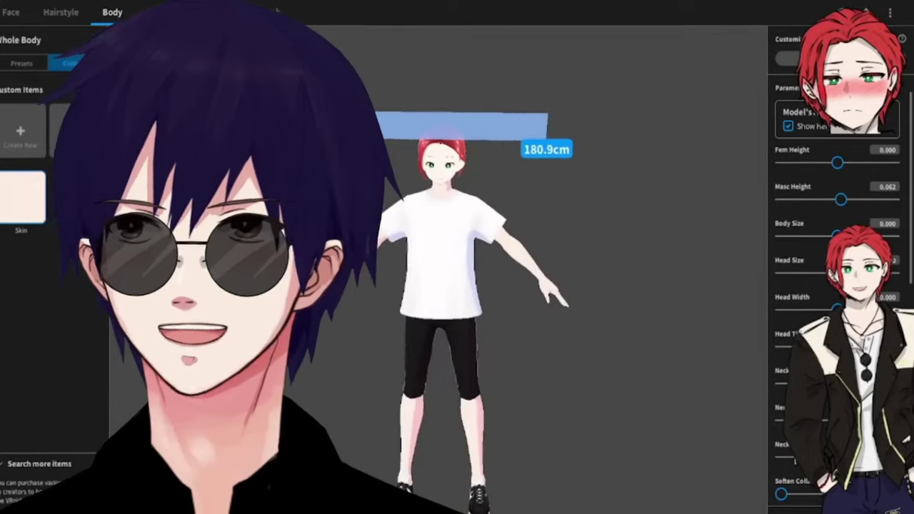
{"action": "left_click", "coordinate": [12, 14]}
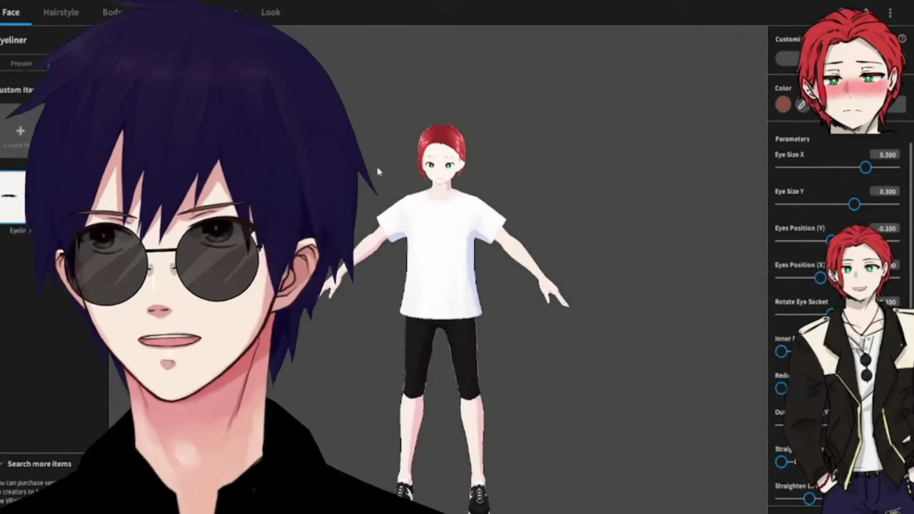
{"action": "left_click", "coordinate": [1, 41]}
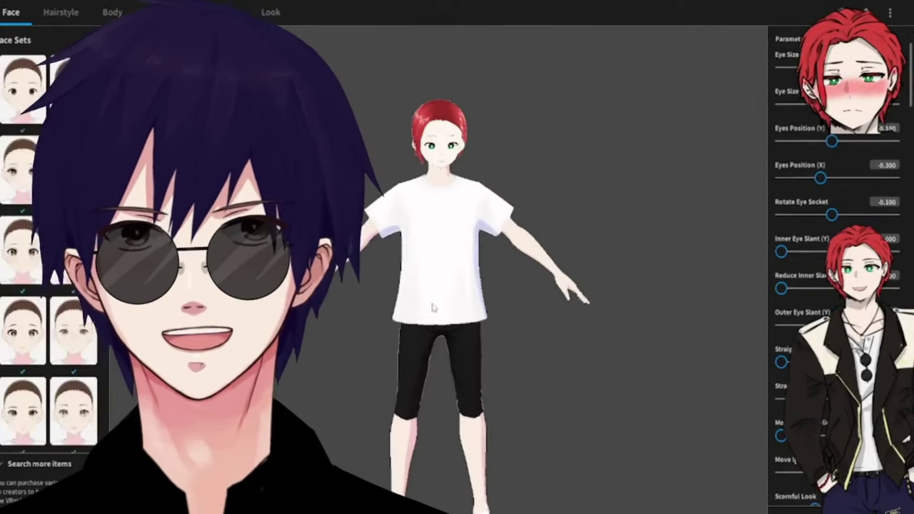
{"action": "scroll", "coordinate": [441, 300], "scroll_direction": "up", "scroll_amount": 2}
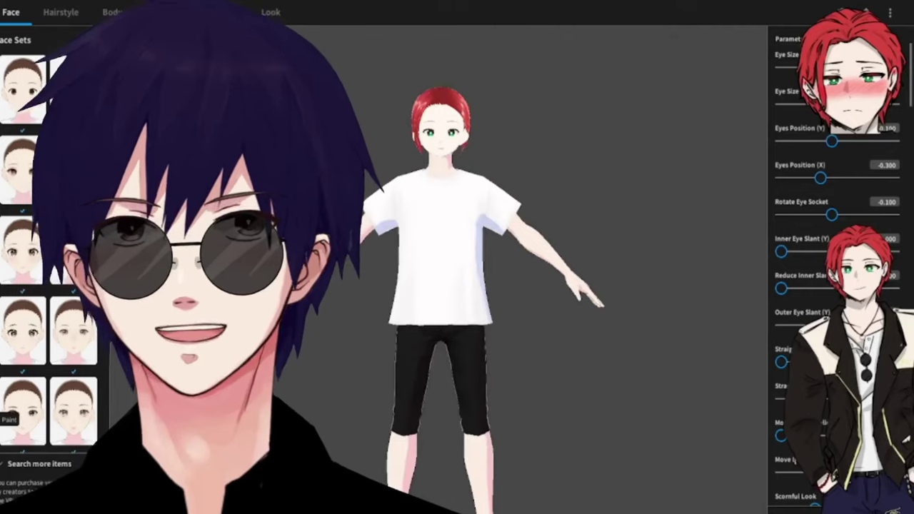
{"action": "scroll", "coordinate": [381, 304], "scroll_direction": "up", "scroll_amount": 2}
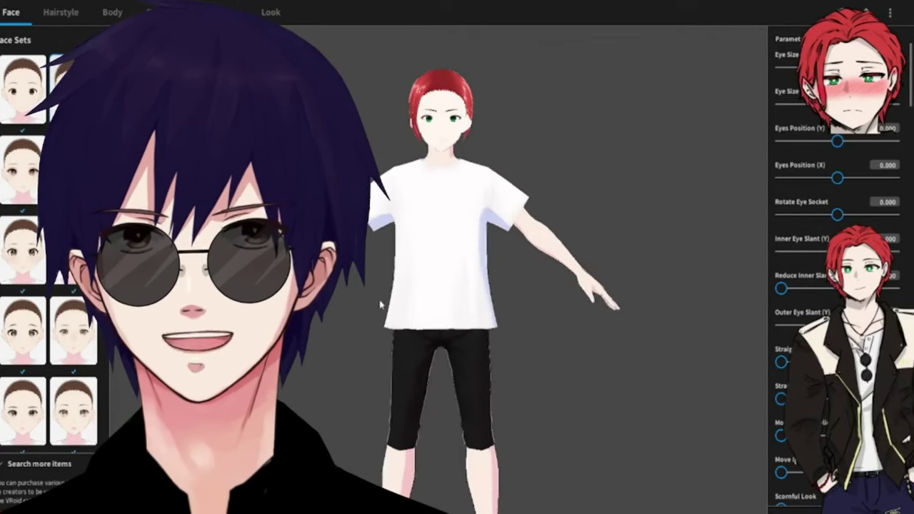
{"action": "scroll", "coordinate": [379, 296], "scroll_direction": "up", "scroll_amount": 2}
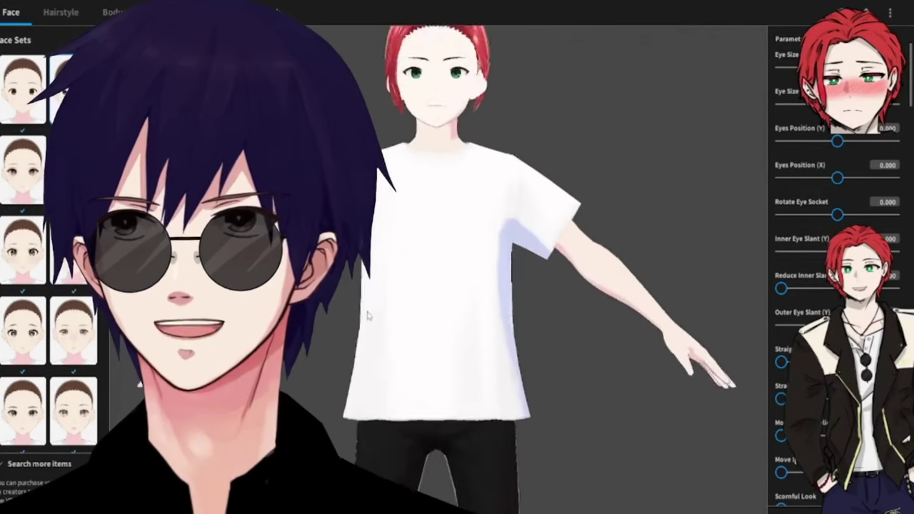
{"action": "scroll", "coordinate": [380, 307], "scroll_direction": "up", "scroll_amount": 4}
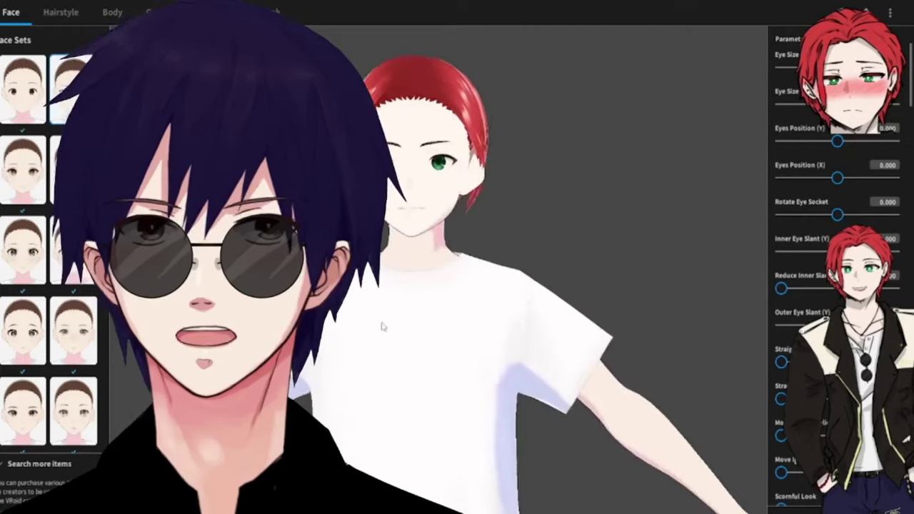
{"action": "scroll", "coordinate": [401, 345], "scroll_direction": "up", "scroll_amount": 2}
{"action": "scroll", "coordinate": [400, 344], "scroll_direction": "up", "scroll_amount": 1}
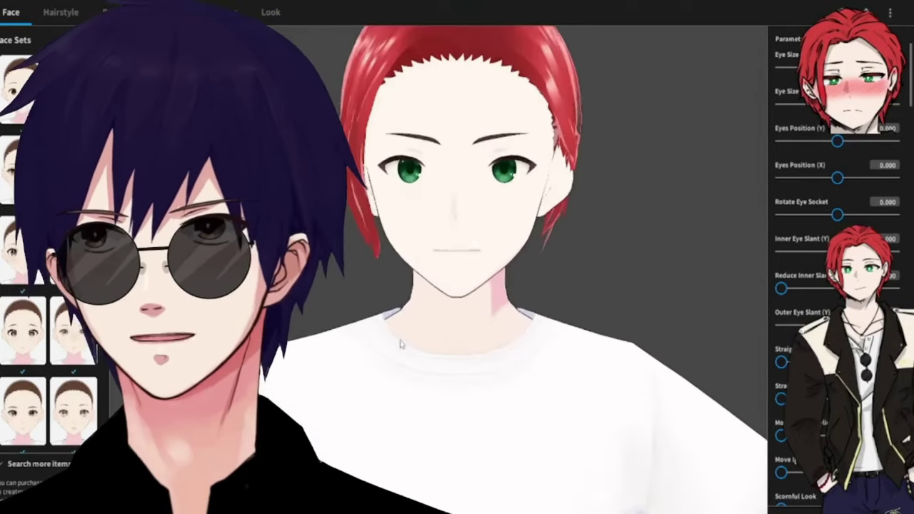
{"action": "middle_click_drag", "start_coordinate": [401, 344], "coordinate": [396, 362]}
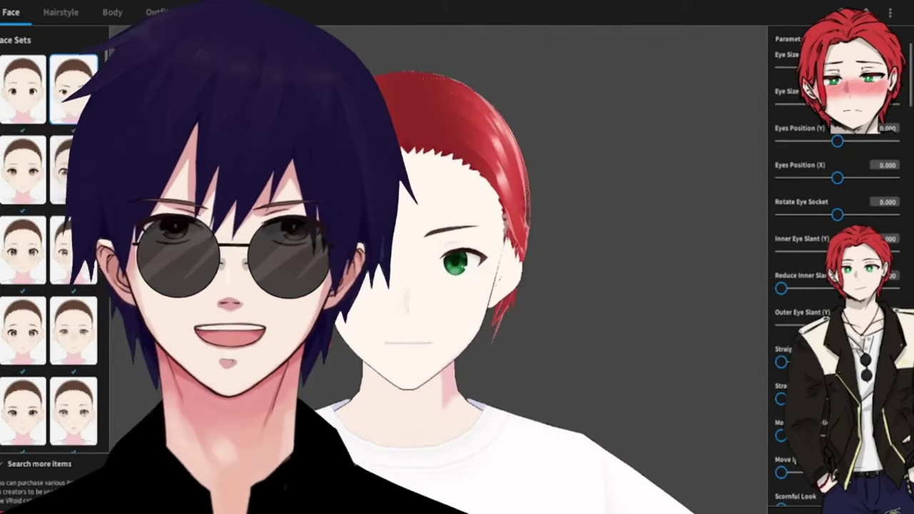
- Apply the saved custom item with the green irises to the character's eyes
{"action": "left_click", "coordinate": [0, 66]}
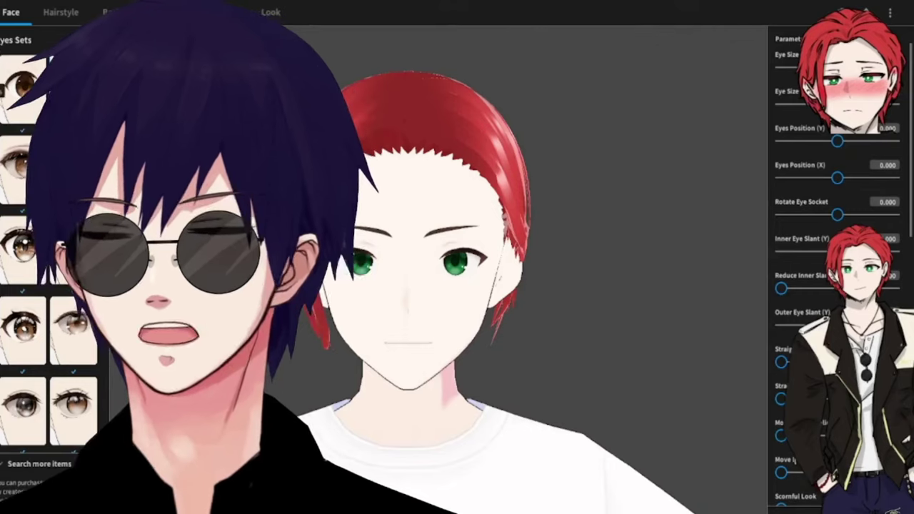
{"action": "left_click", "coordinate": [0, 91]}
{"action": "left_click", "coordinate": [70, 63]}
{"action": "left_click", "coordinate": [16, 195]}
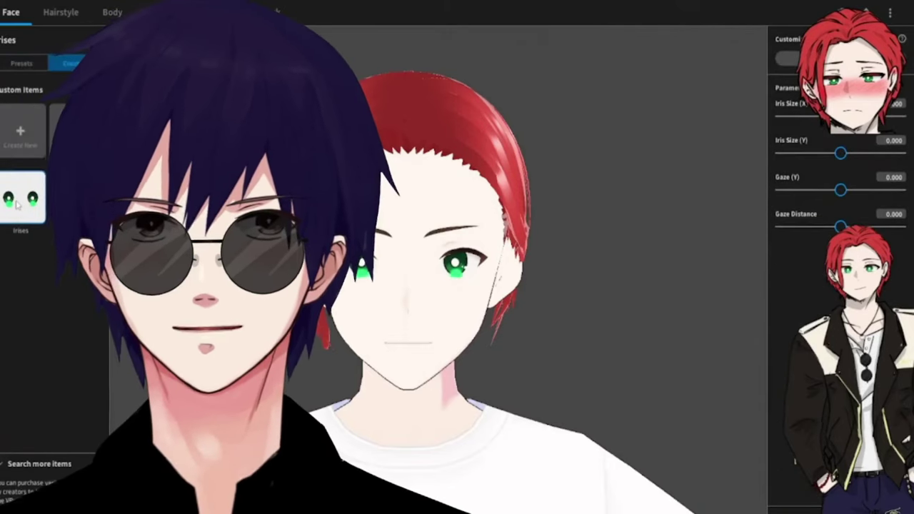
- Try several eyebrow presets from the beginning of the preset list on the face
{"action": "left_click", "coordinate": [0, 167]}
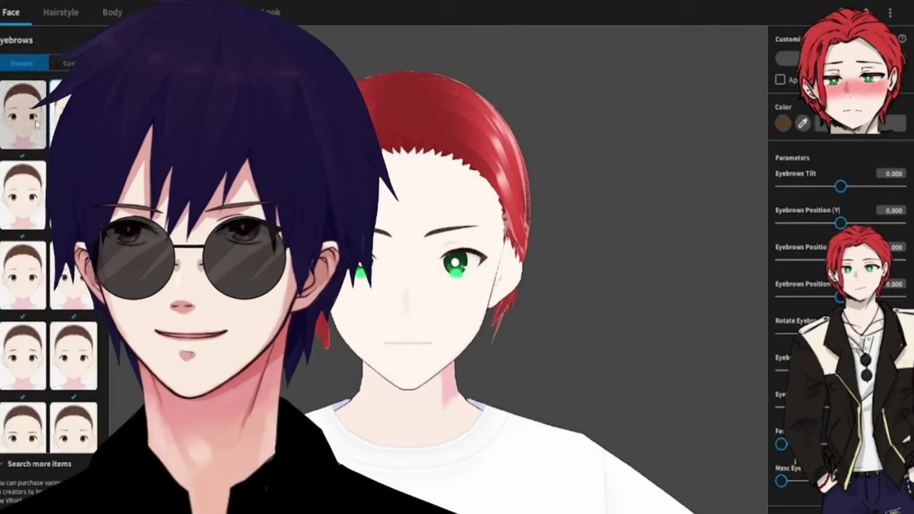
{"action": "left_click", "coordinate": [24, 277]}
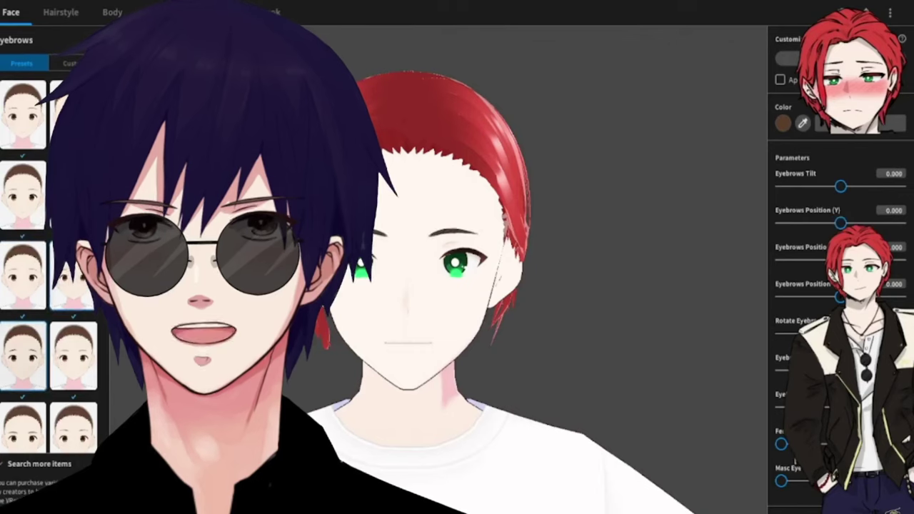
{"action": "left_click", "coordinate": [18, 431]}
{"action": "left_click", "coordinate": [65, 430]}
{"action": "scroll", "coordinate": [65, 430], "scroll_direction": "down", "scroll_amount": 3}
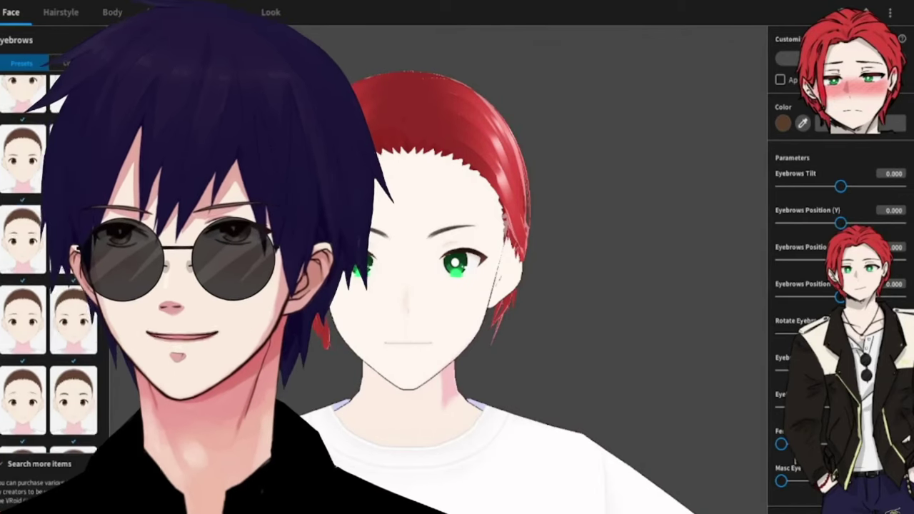
{"action": "left_click", "coordinate": [71, 329]}
{"action": "left_click", "coordinate": [27, 401]}
{"action": "left_click", "coordinate": [68, 404]}
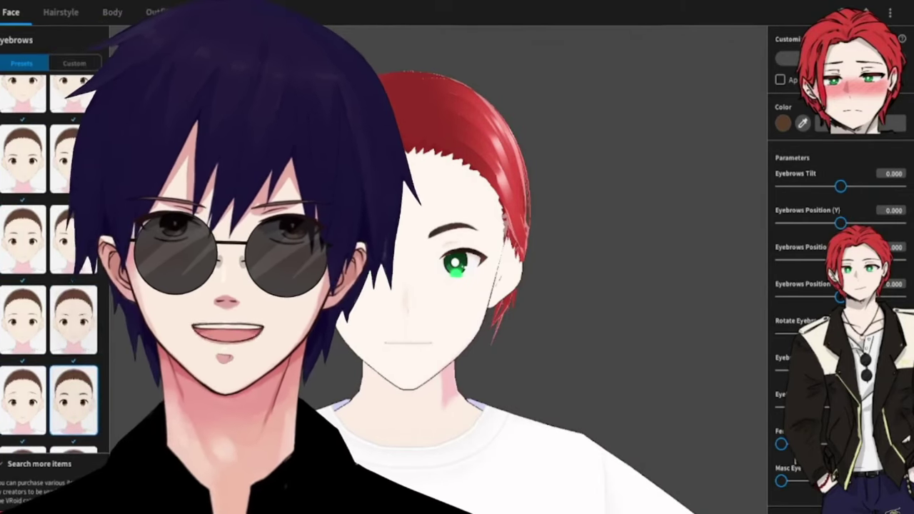
- Try further eyebrow presets from the middle of the list, including thick and thin slanted shapes
{"action": "scroll", "coordinate": [68, 403], "scroll_direction": "down", "scroll_amount": 3}
{"action": "left_click", "coordinate": [21, 294]}
{"action": "left_click", "coordinate": [24, 373]}
{"action": "left_click", "coordinate": [68, 373]}
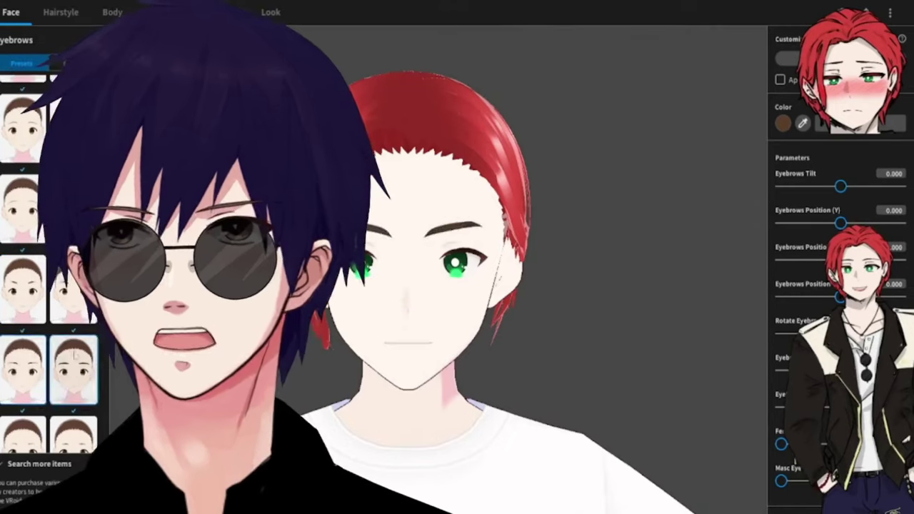
{"action": "left_click", "coordinate": [26, 373]}
{"action": "scroll", "coordinate": [25, 373], "scroll_direction": "down", "scroll_amount": 1}
{"action": "scroll", "coordinate": [26, 349], "scroll_direction": "down", "scroll_amount": 1}
{"action": "left_click", "coordinate": [24, 339]}
{"action": "left_click", "coordinate": [70, 339]}
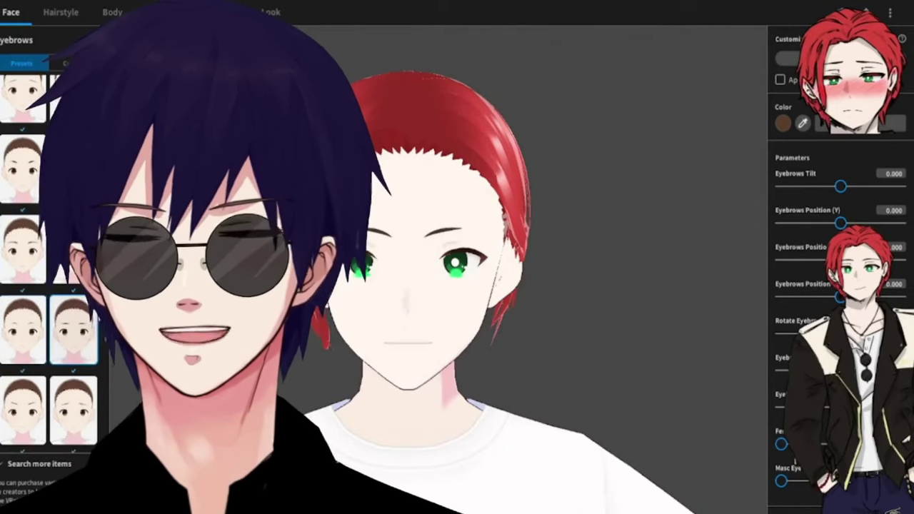
- Compare the eyebrow presets near the end of the list and apply a thin, slightly slanted pair
{"action": "scroll", "coordinate": [48, 285], "scroll_direction": "up", "scroll_amount": 1}
{"action": "left_click", "coordinate": [27, 346]}
{"action": "left_click", "coordinate": [74, 346]}
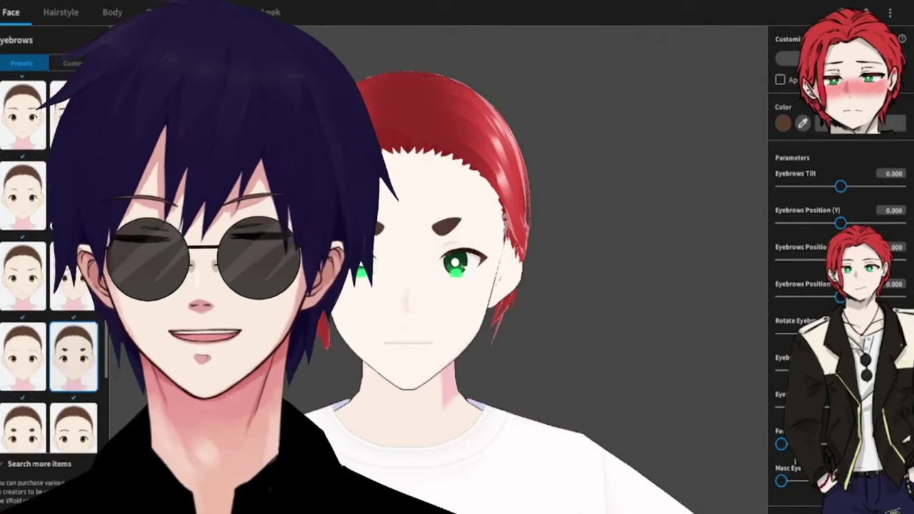
{"action": "scroll", "coordinate": [103, 372], "scroll_direction": "down", "scroll_amount": 1}
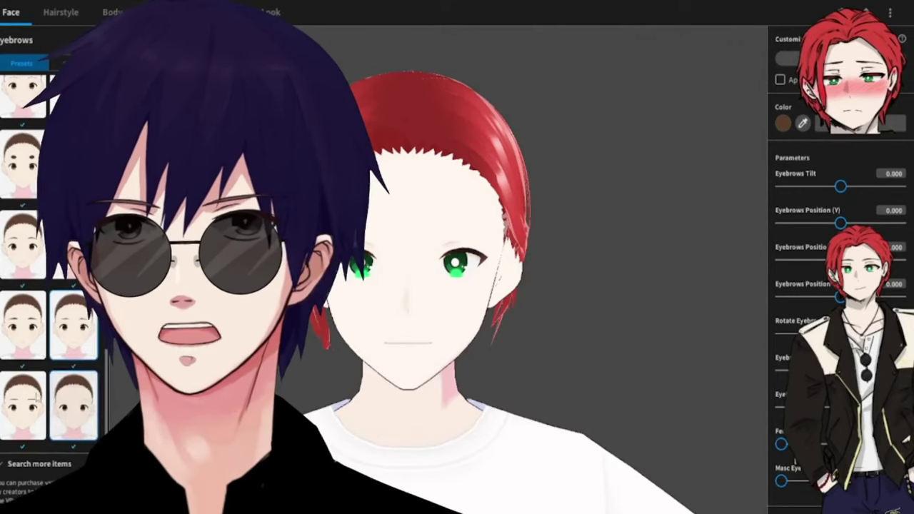
{"action": "left_click", "coordinate": [21, 380]}
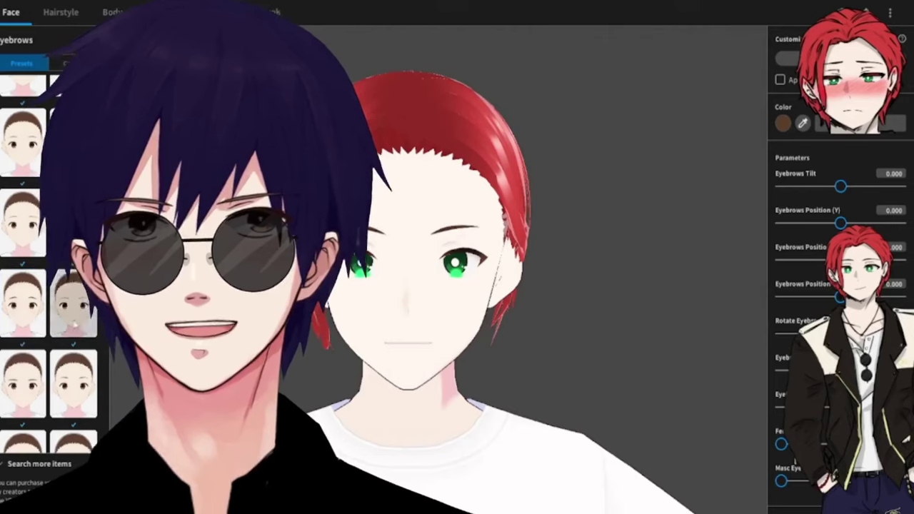
- Apply a thin, gently arched eyebrow preset farther down the list and check it from the side
{"action": "scroll", "coordinate": [32, 428], "scroll_direction": "down", "scroll_amount": 1}
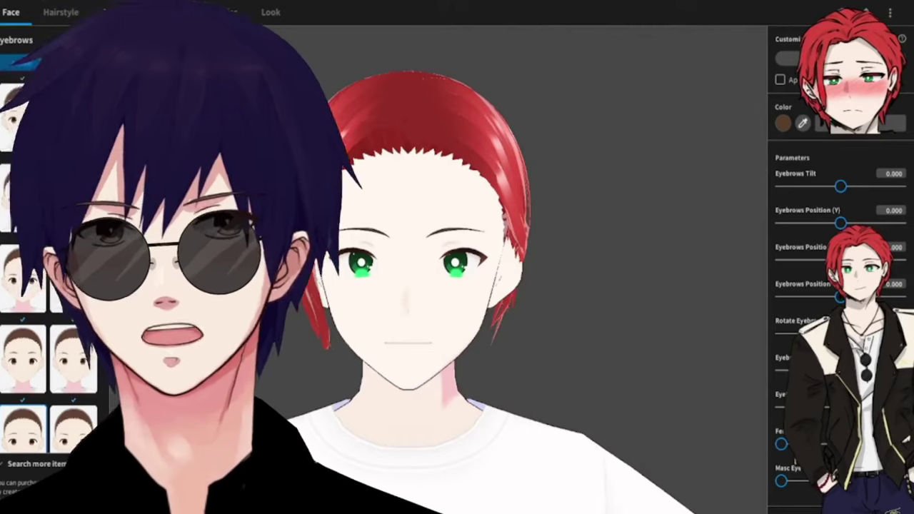
{"action": "right_click_drag", "start_coordinate": [665, 337], "coordinate": [591, 341]}
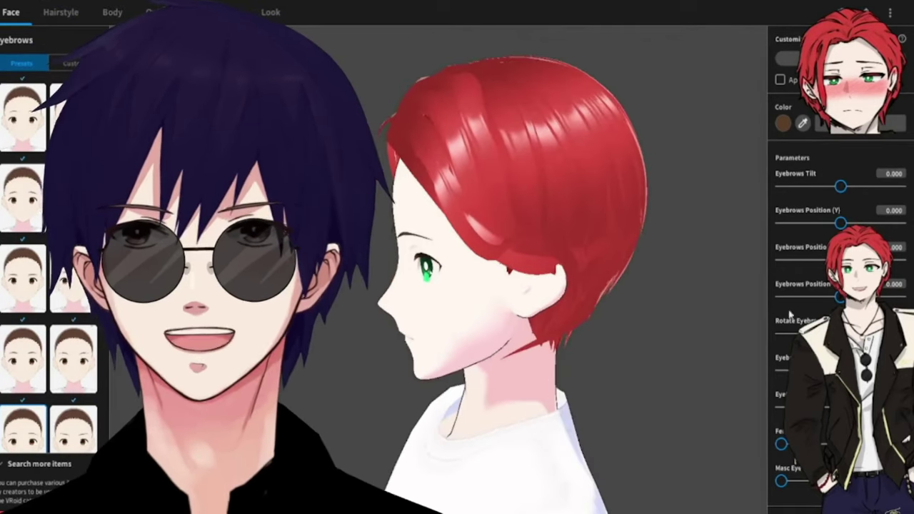
{"action": "right_click_drag", "start_coordinate": [879, 377], "coordinate": [543, 392]}
- Try a slanted eyebrow preset with Eyebrows Tilt at 0.017 and Eyebrows Position (Y) at -0.292
{"action": "left_click", "coordinate": [22, 198]}
{"action": "left_click", "coordinate": [72, 279]}
{"action": "left_click_drag", "start_coordinate": [841, 187], "coordinate": [837, 187]}
{"action": "left_click_drag", "start_coordinate": [840, 223], "coordinate": [845, 222]}
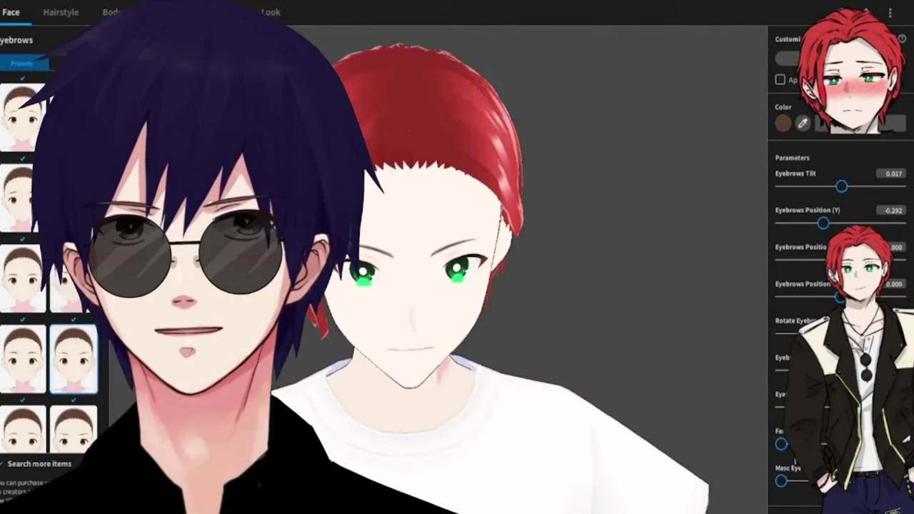
- Compare the neighbouring eyebrow presets, apply the thin, gently arched pair again and check the face from several angles
{"action": "left_click", "coordinate": [22, 279]}
{"action": "right_click_drag", "start_coordinate": [543, 393], "coordinate": [544, 361]}
{"action": "left_click", "coordinate": [70, 363]}
{"action": "left_click", "coordinate": [28, 368]}
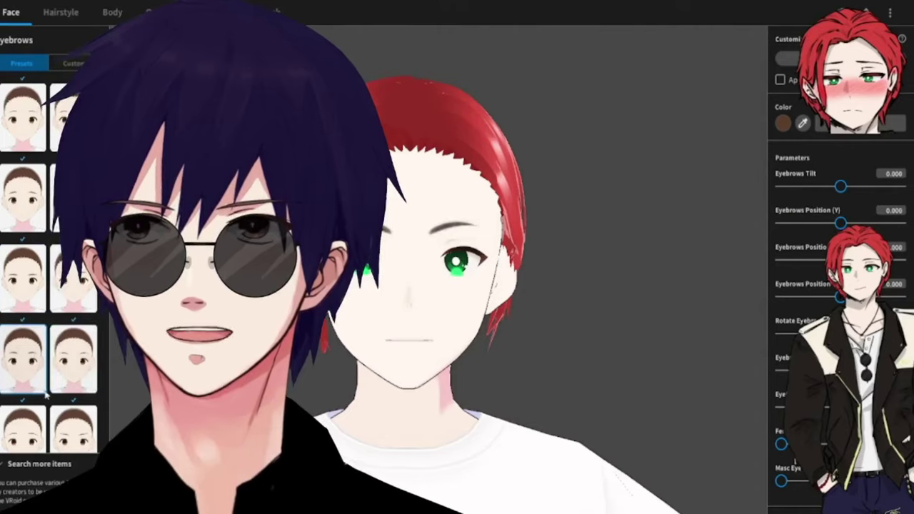
{"action": "left_click", "coordinate": [23, 428]}
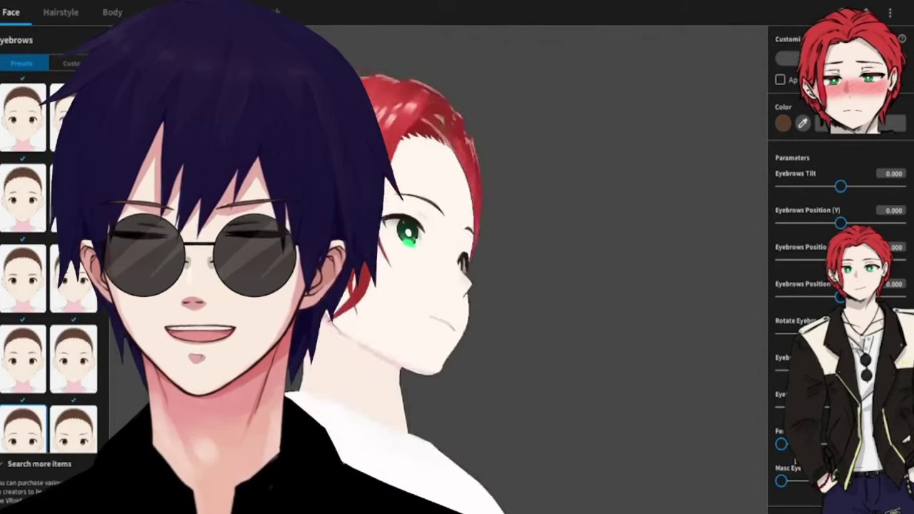
{"action": "right_click_drag", "start_coordinate": [557, 307], "coordinate": [442, 322]}
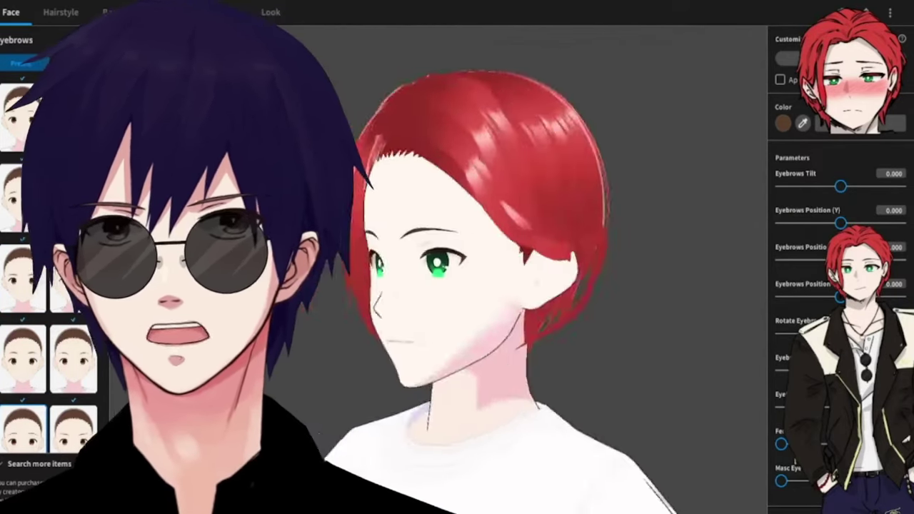
- Open the whole outfit sets and try the sailor shirt with black shorts, followed by the white T-shirt with knee-length black shorts
{"action": "left_click", "coordinate": [110, 11]}
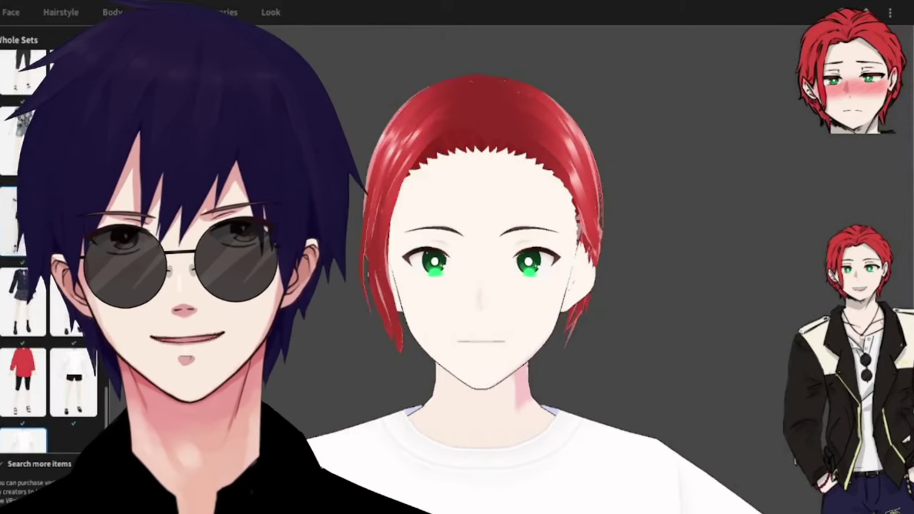
{"action": "left_click", "coordinate": [29, 222]}
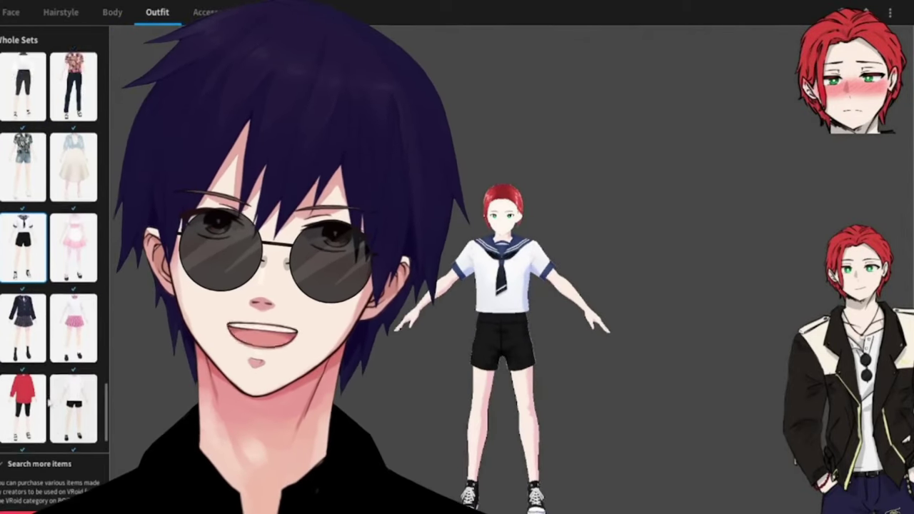
{"action": "scroll", "coordinate": [49, 400], "scroll_direction": "down", "scroll_amount": 1}
{"action": "left_click", "coordinate": [43, 397]}
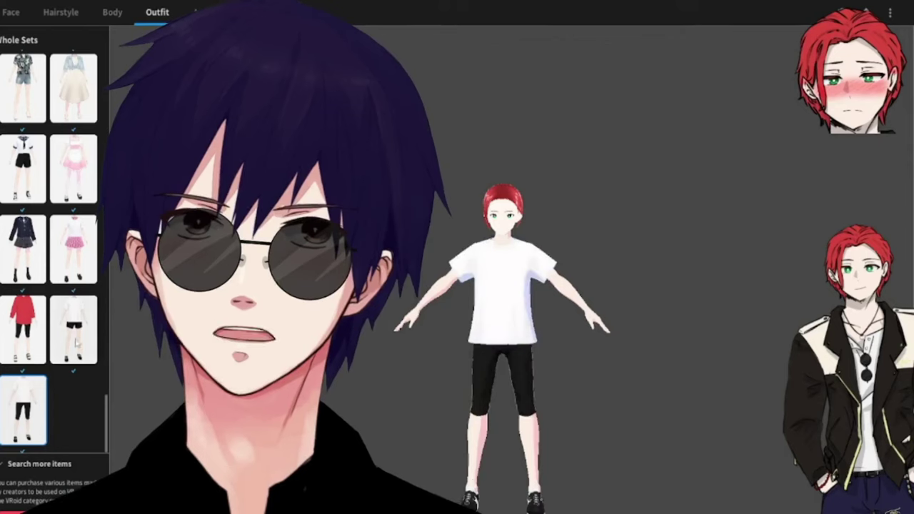
- Try the ornate black and red tailcoat set with shorts and boots on the character
{"action": "scroll", "coordinate": [48, 250], "scroll_direction": "up", "scroll_amount": 1}
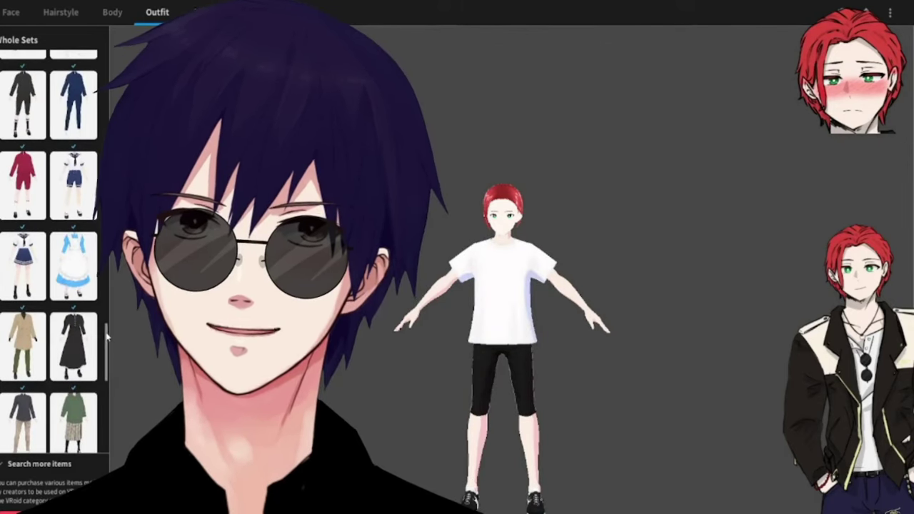
{"action": "scroll", "coordinate": [48, 250], "scroll_direction": "up", "scroll_amount": 5}
{"action": "scroll", "coordinate": [48, 250], "scroll_direction": "up", "scroll_amount": 1}
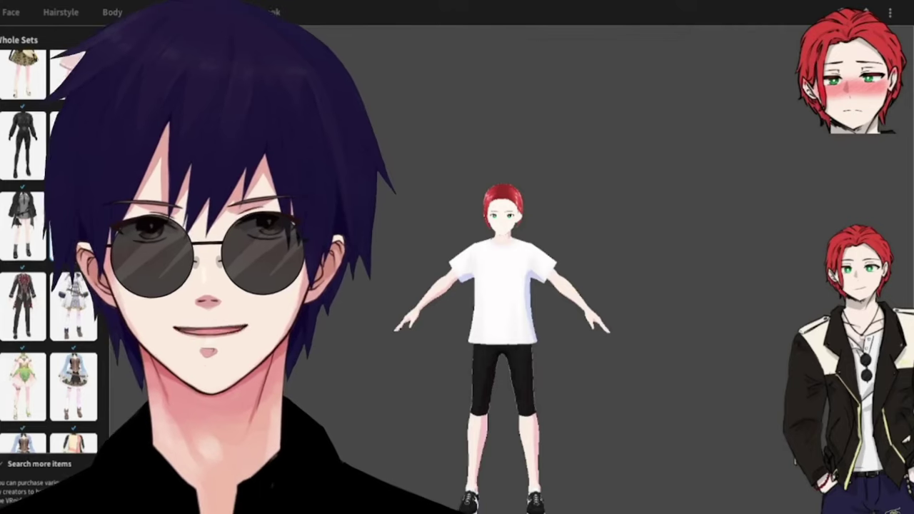
{"action": "left_click", "coordinate": [72, 222]}
{"action": "scroll", "coordinate": [48, 321], "scroll_direction": "up", "scroll_amount": 4}
{"action": "scroll", "coordinate": [49, 250], "scroll_direction": "up", "scroll_amount": 4}
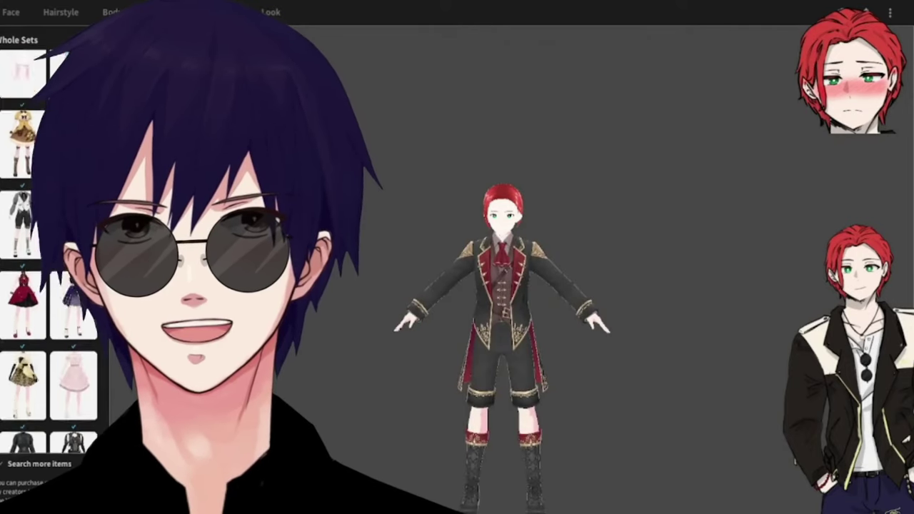
- Browse the remaining whole sets and try the blue dress with the white frilled apron
{"action": "scroll", "coordinate": [49, 250], "scroll_direction": "down", "scroll_amount": 5}
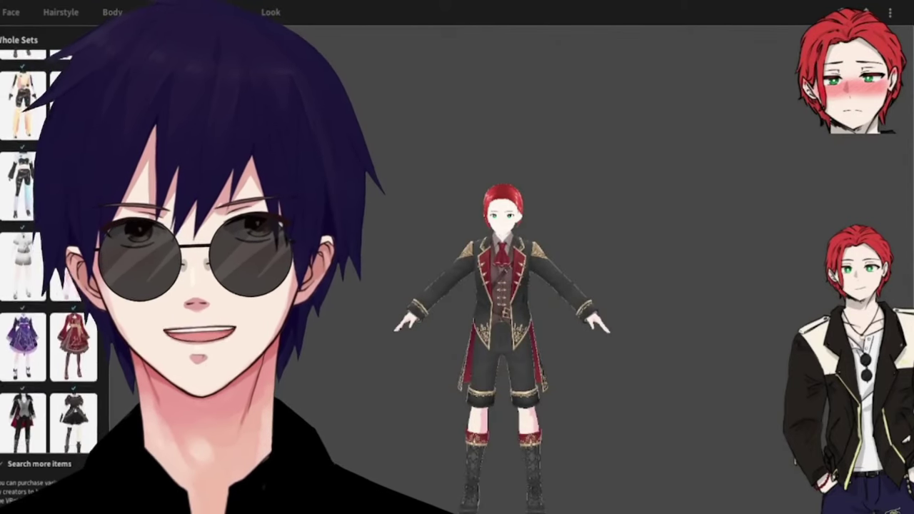
{"action": "scroll", "coordinate": [48, 250], "scroll_direction": "down", "scroll_amount": 7}
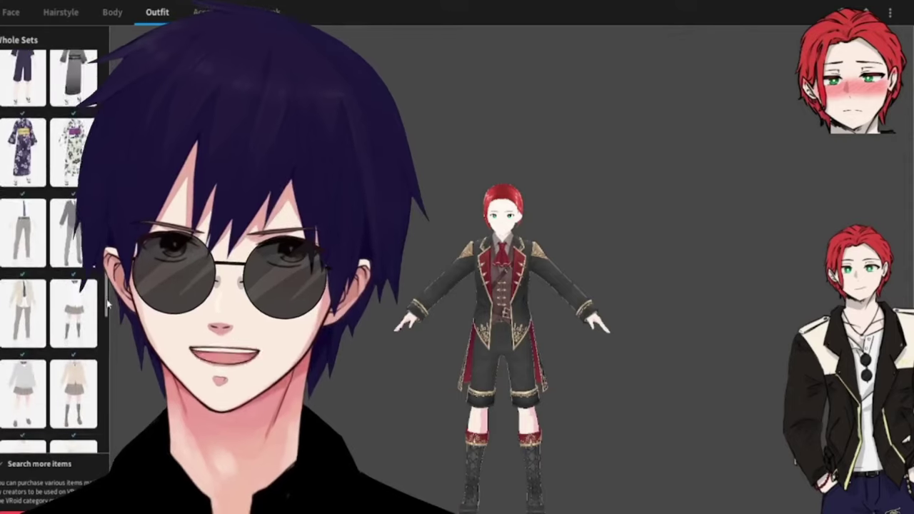
{"action": "scroll", "coordinate": [100, 380], "scroll_direction": "down", "scroll_amount": 5}
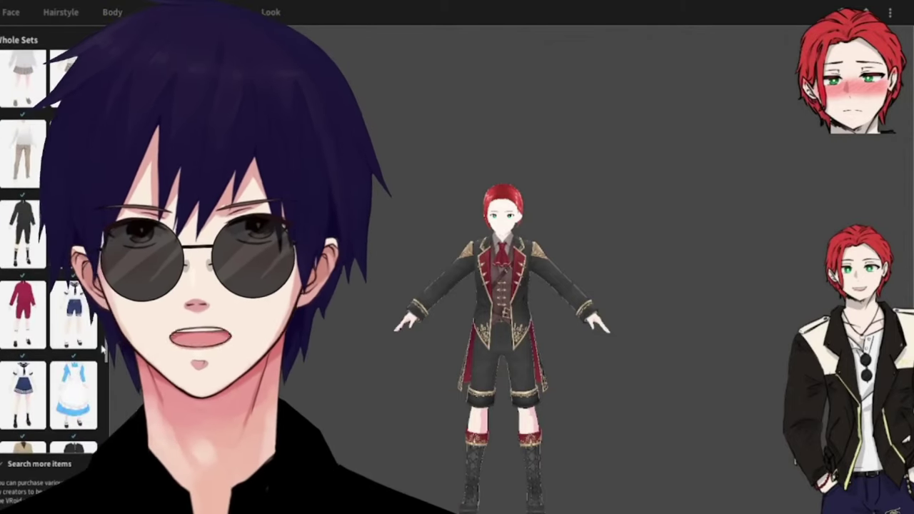
{"action": "scroll", "coordinate": [100, 380], "scroll_direction": "down", "scroll_amount": 1}
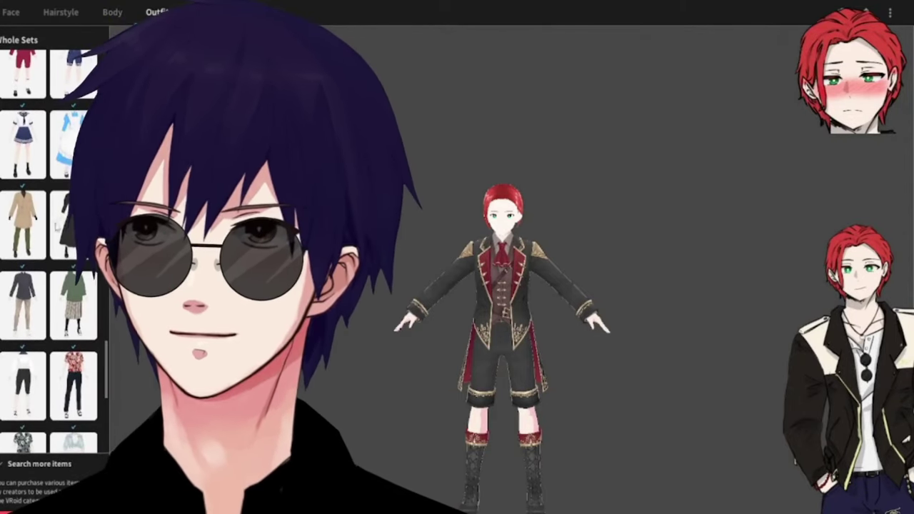
{"action": "left_click", "coordinate": [72, 140]}
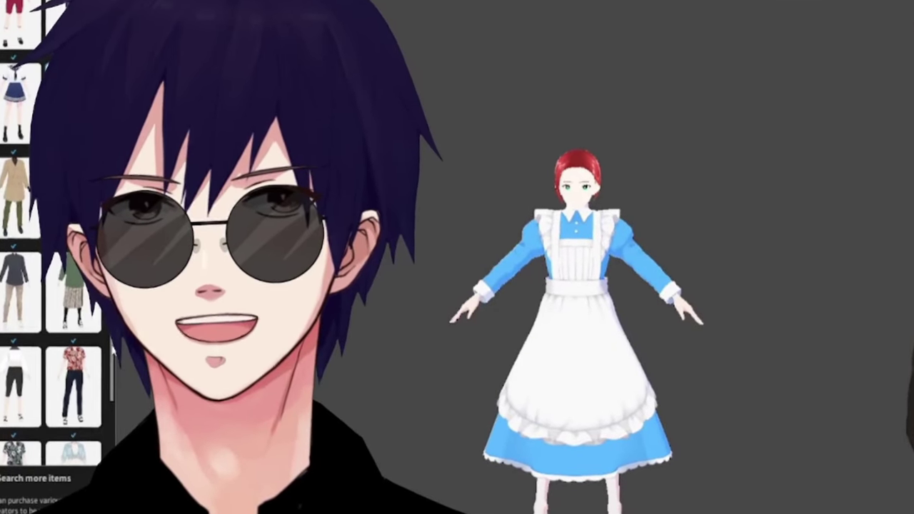
- Try the red hoodie with black shorts, and apply the dark long-sleeved shirt with beige trousers instead
{"action": "left_click_drag", "start_coordinate": [107, 351], "coordinate": [107, 364]}
{"action": "scroll", "coordinate": [114, 362], "scroll_direction": "down", "scroll_amount": 5}
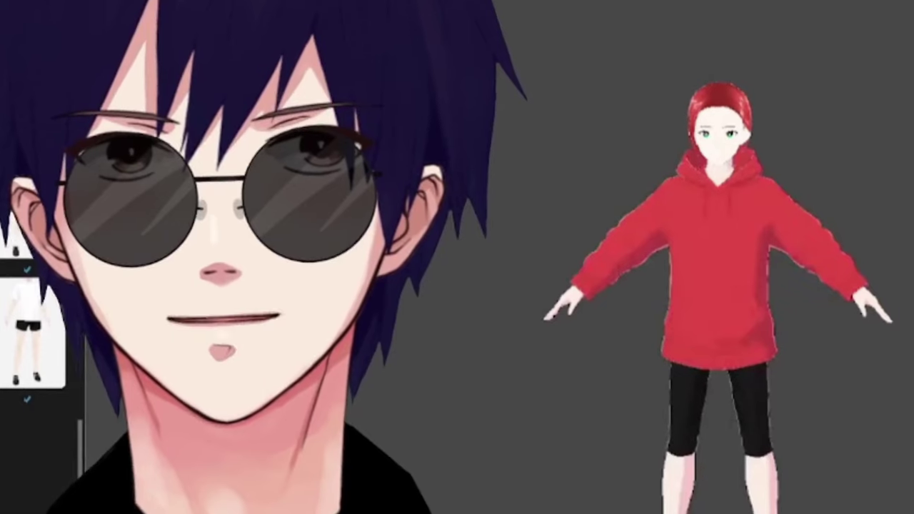
{"action": "left_click_drag", "start_coordinate": [126, 427], "coordinate": [126, 359]}
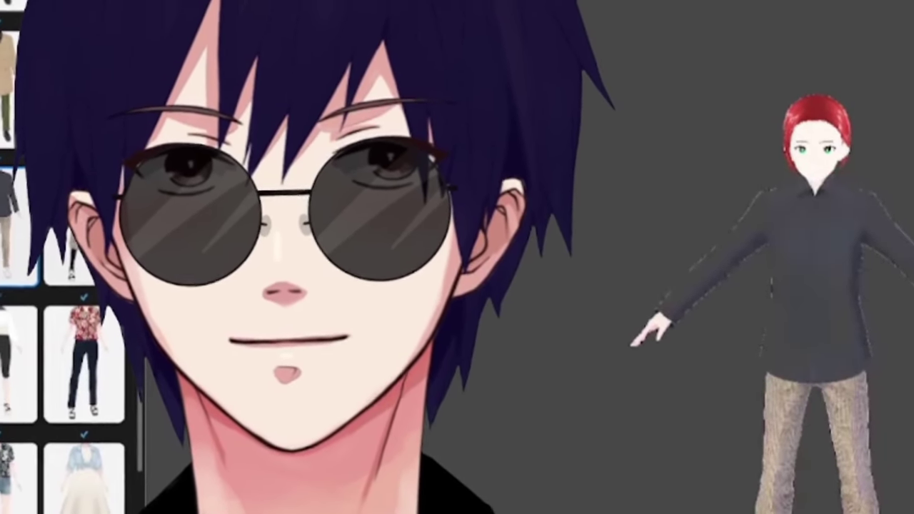
{"action": "left_click_drag", "start_coordinate": [124, 380], "coordinate": [124, 346]}
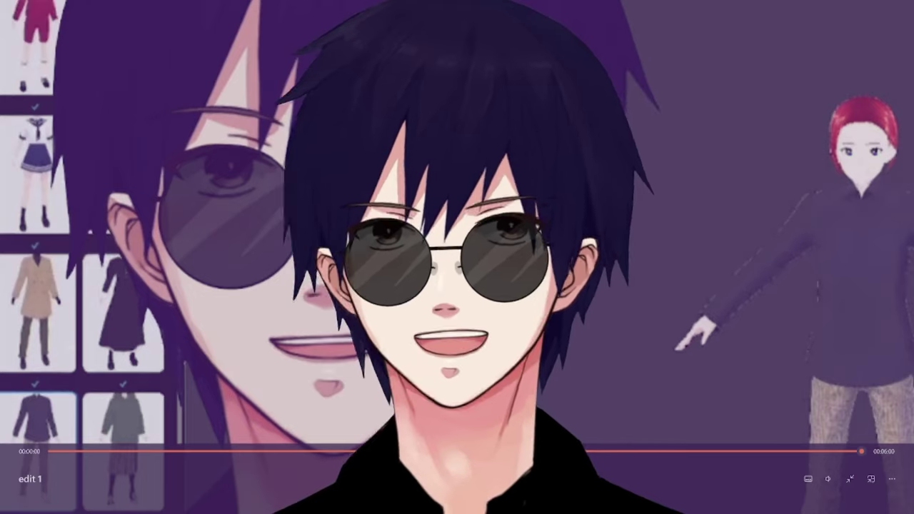